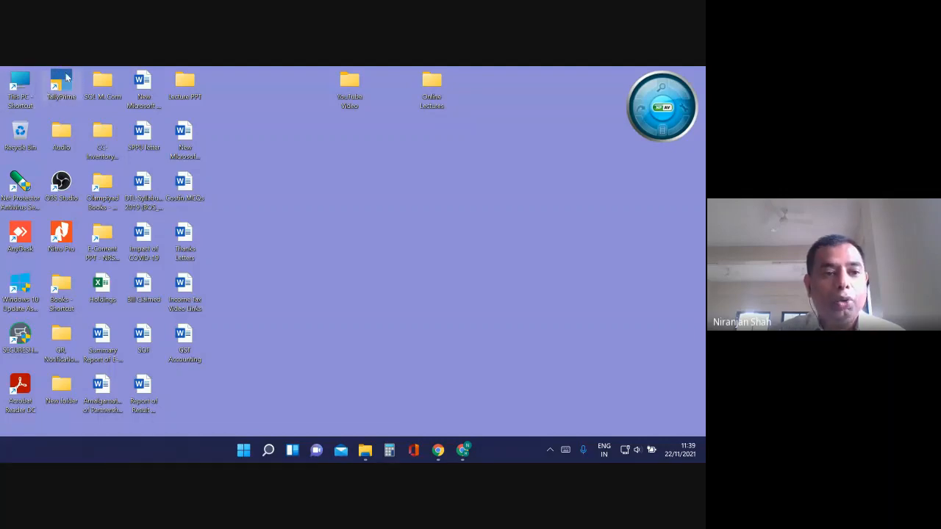
Step: Launch TallyPrime and continue in Educational Mode
double_click(61, 87)
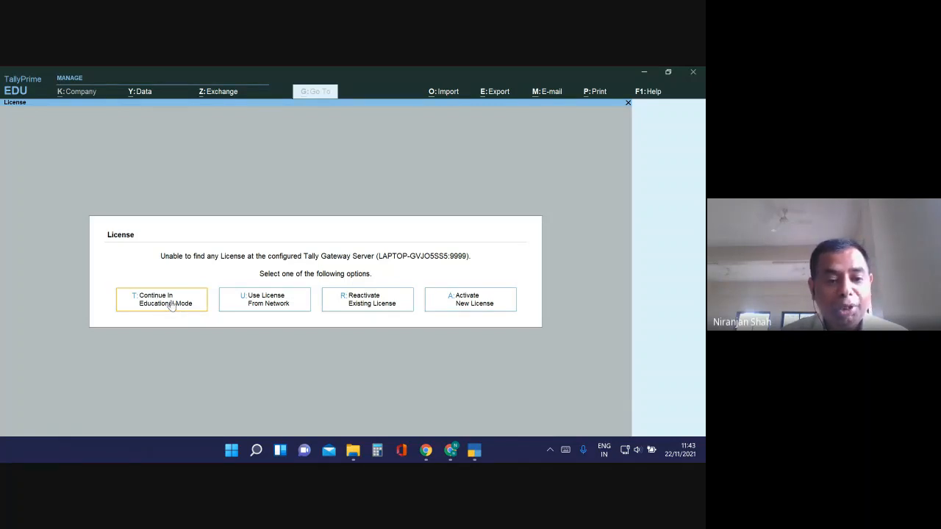
left_click(171, 304)
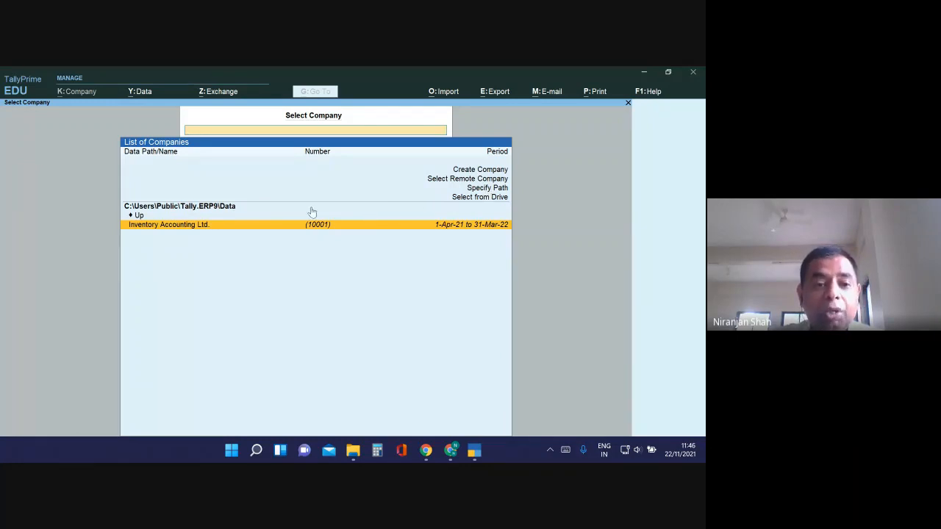
Step: Collapse and re-expand the list of companies under the C:\Users\Public\Tally.ERP9\Data path
left_click(233, 208)
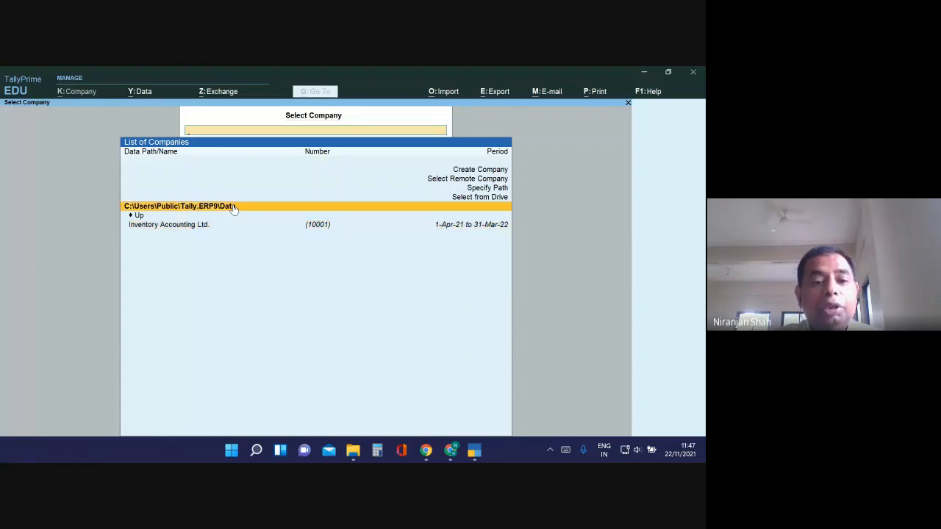
left_click(233, 208)
left_click(233, 208)
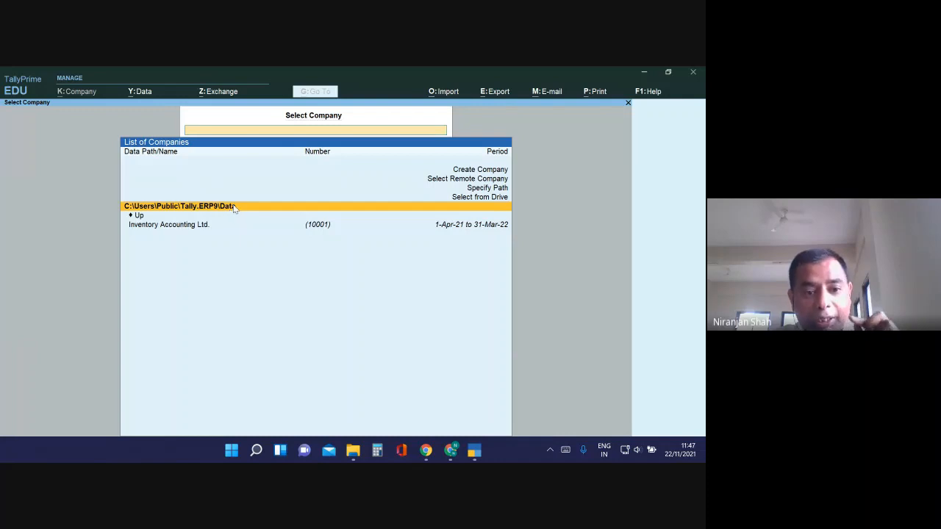
left_click(233, 208)
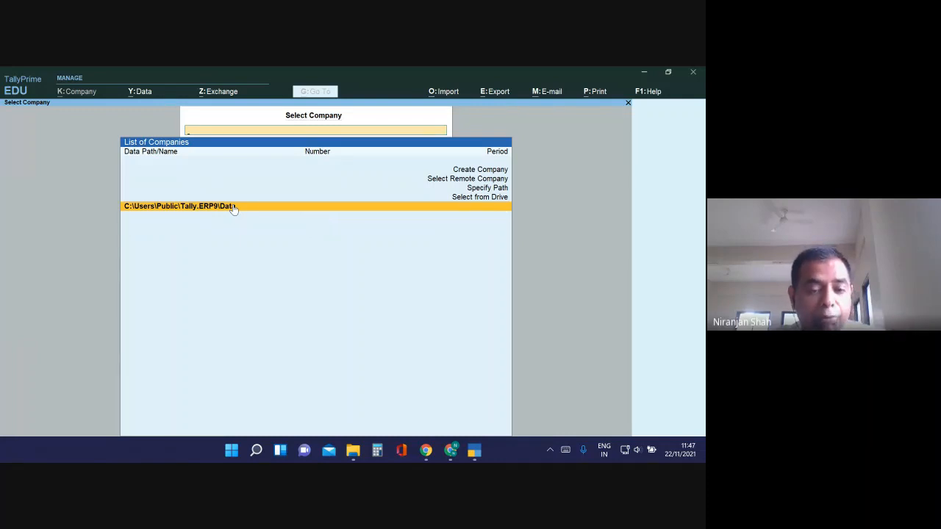
left_click(233, 208)
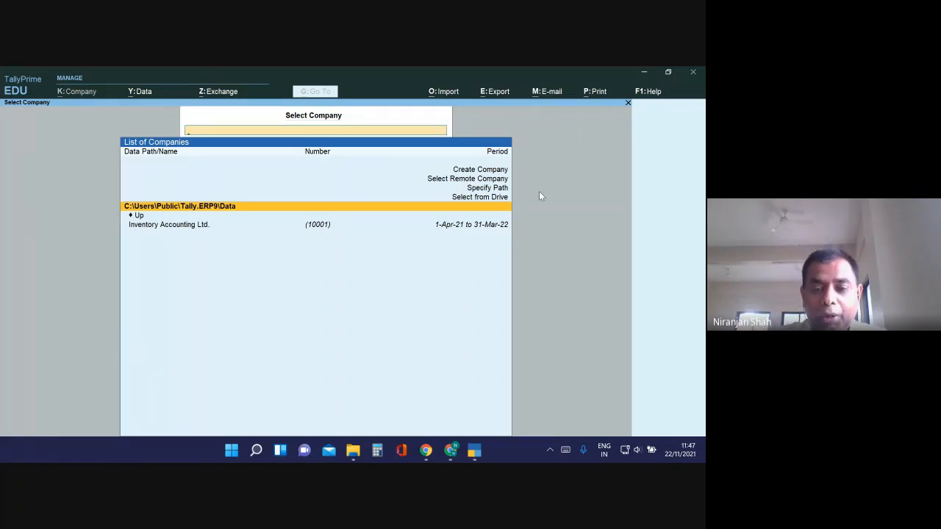
Step: Start creating a new company named ABC and keep ABC as its mailing name
left_click(480, 172)
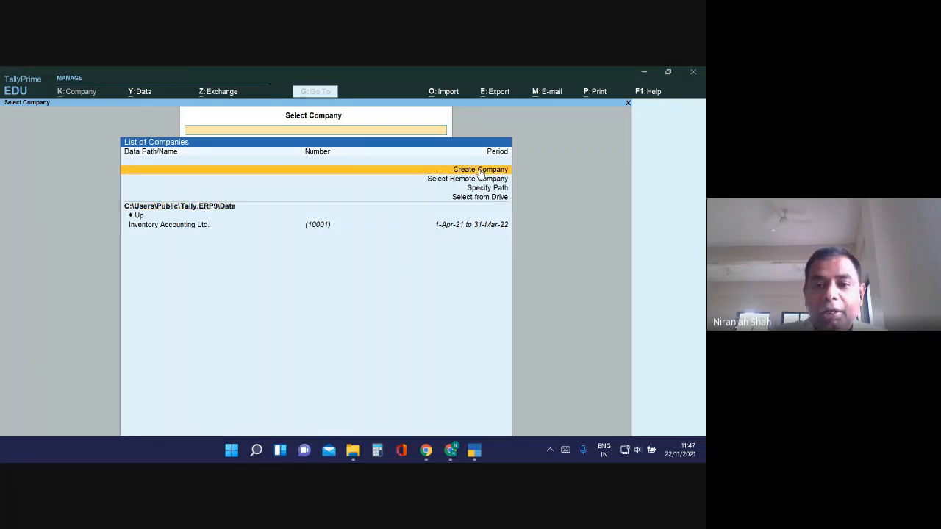
left_click(479, 172)
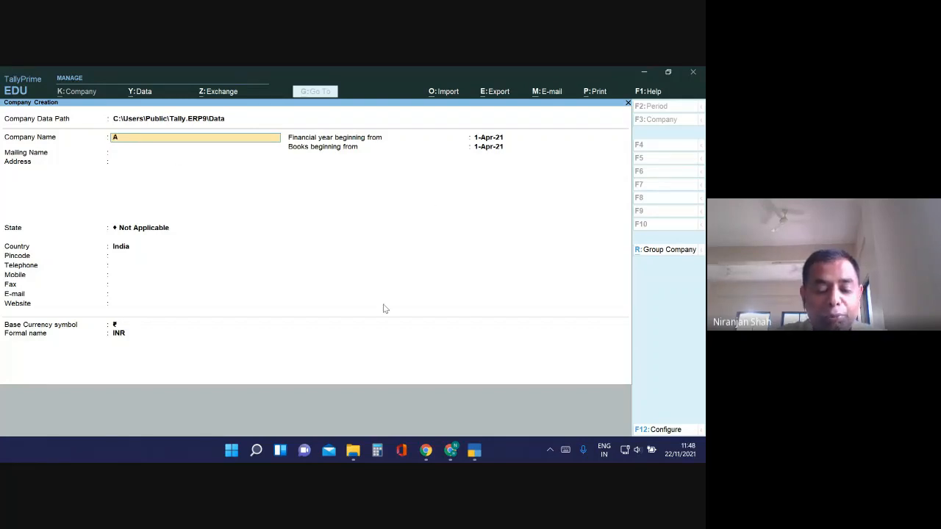
type("BC")
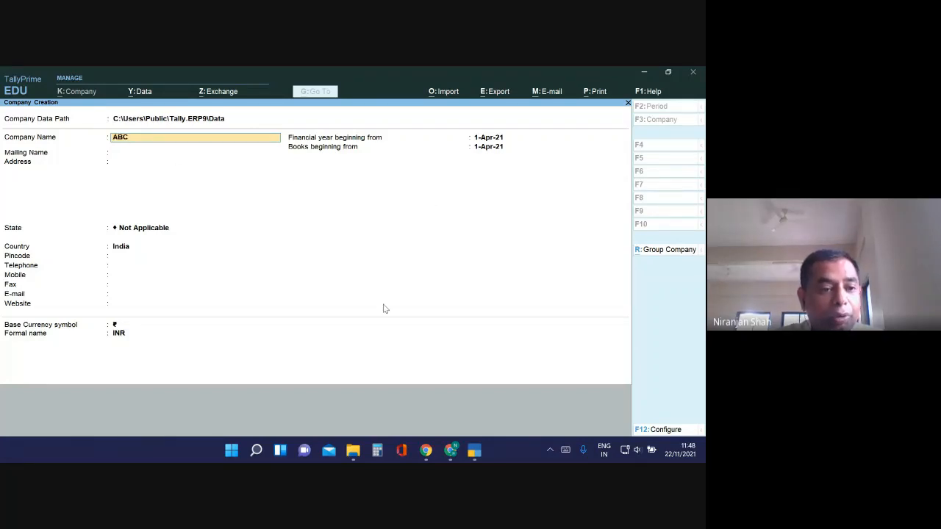
key("Return")
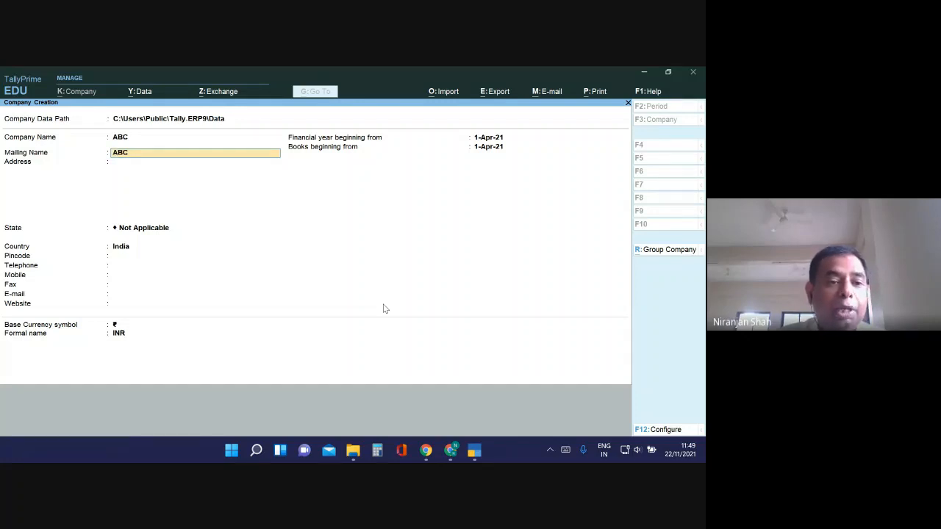
key("Return")
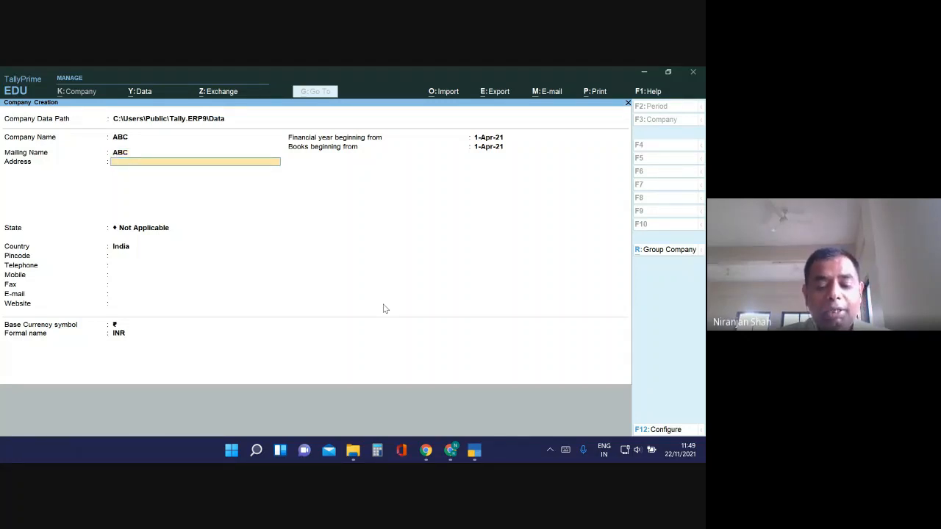
Step: Enter the company's address on a single line and leave the remaining address lines empty
type("Baram")
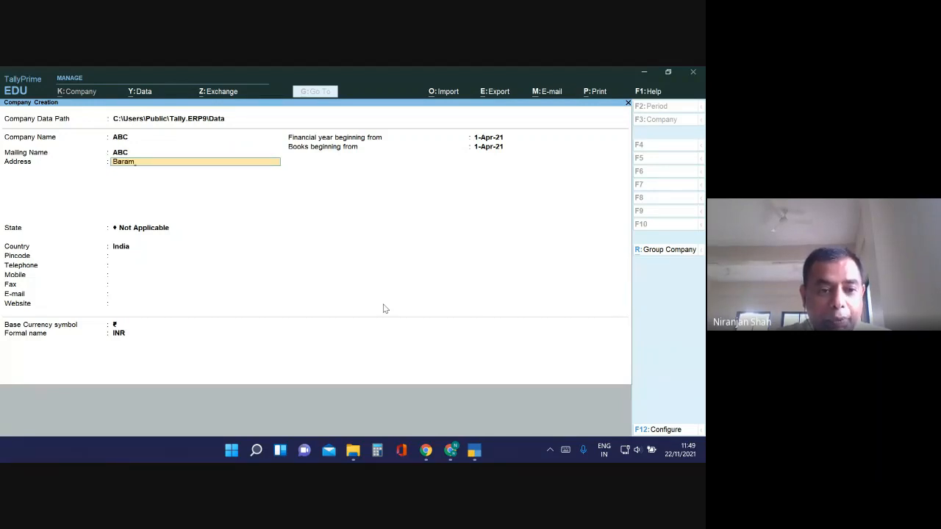
type("ti")
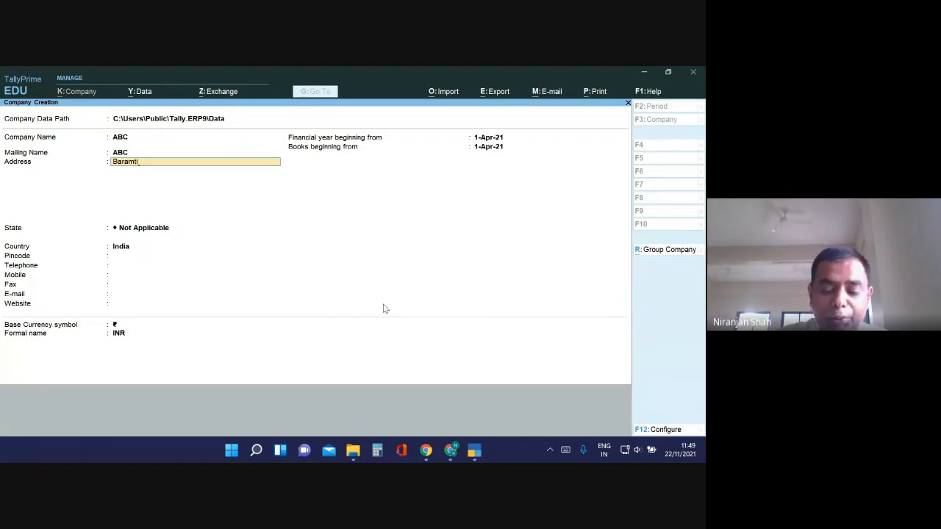
type("flkjd;Lsk;Jsdf D;Fkf")
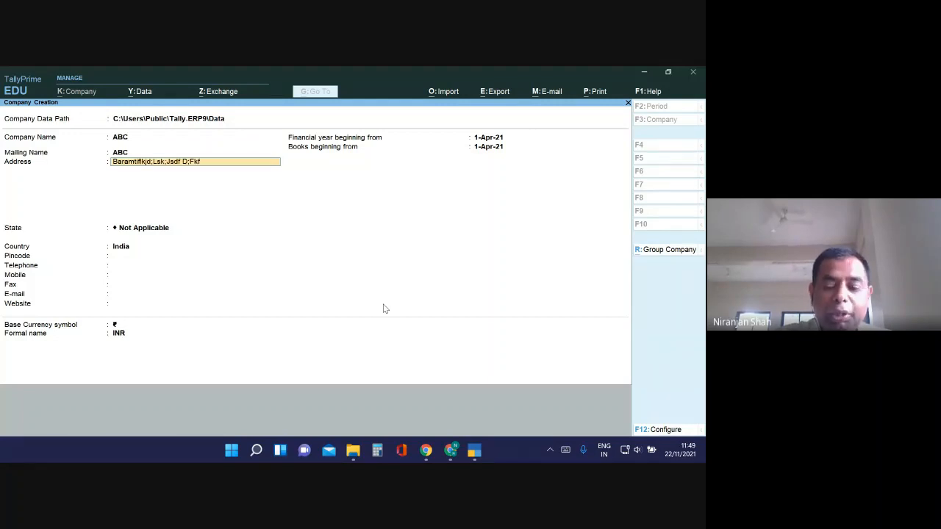
key("Return")
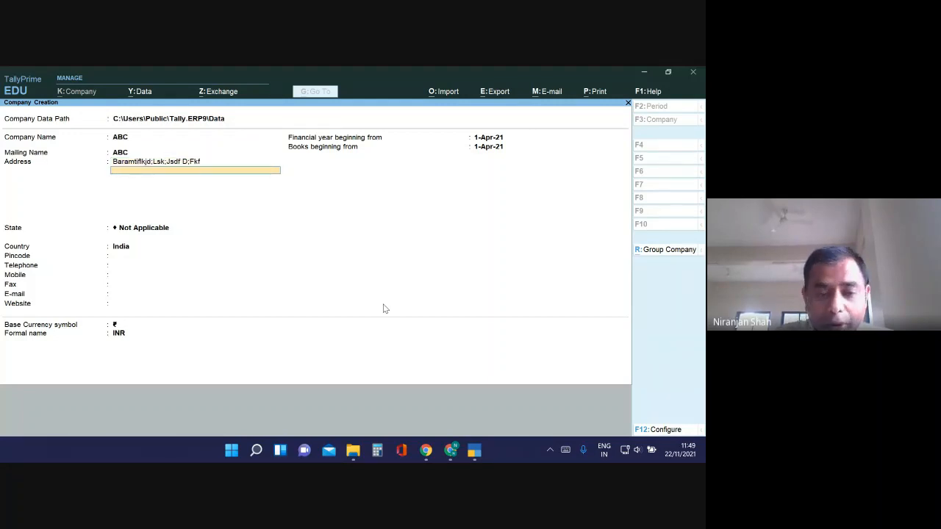
key("Return")
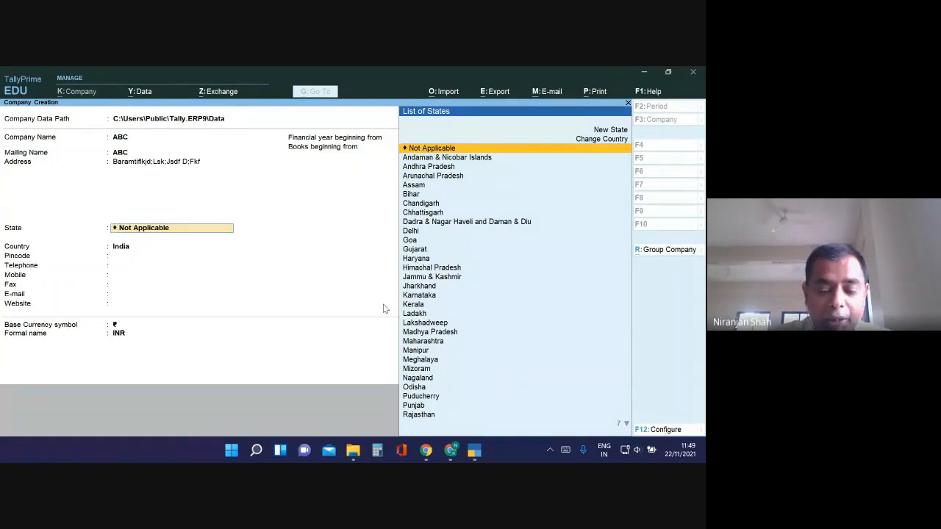
Step: Set the company's state to Maharashtra, keep India as the country, and enter the postal pincode
type("Mah")
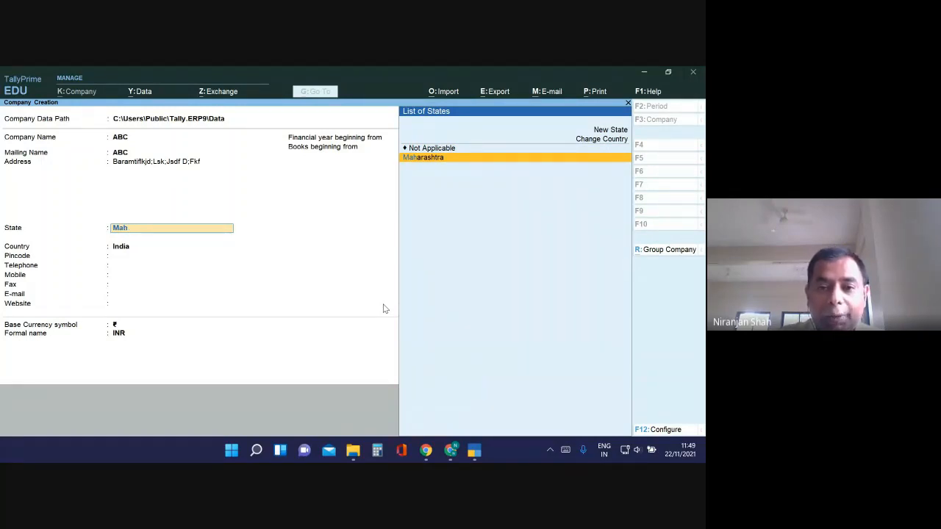
key("Return")
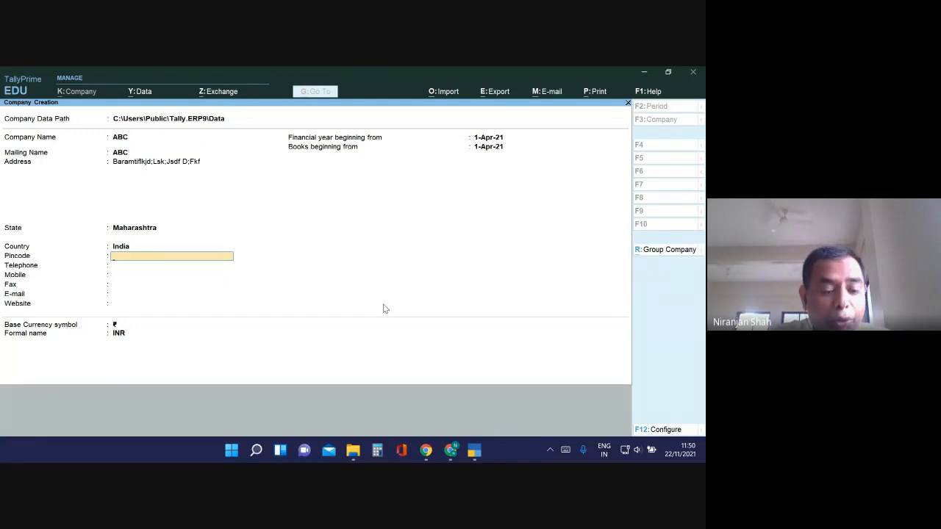
type("413102")
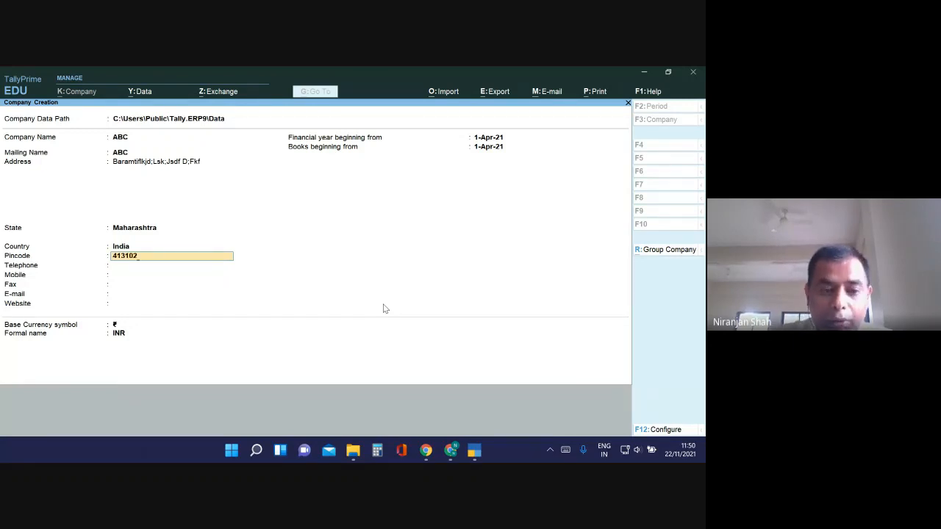
key("Return")
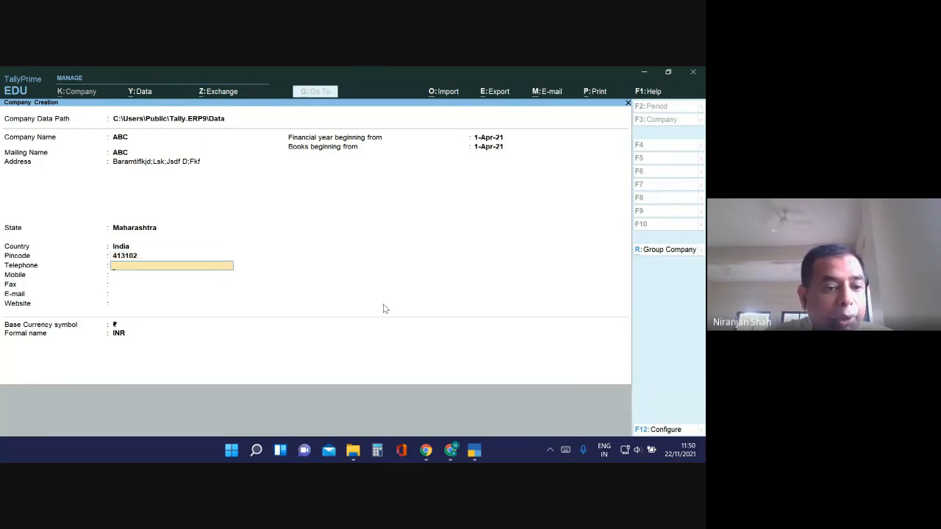
Step: Leave the company's telephone, mobile, fax, e-mail and website fields blank
key("Return")
key("Return")
key("Return")
key("Return")
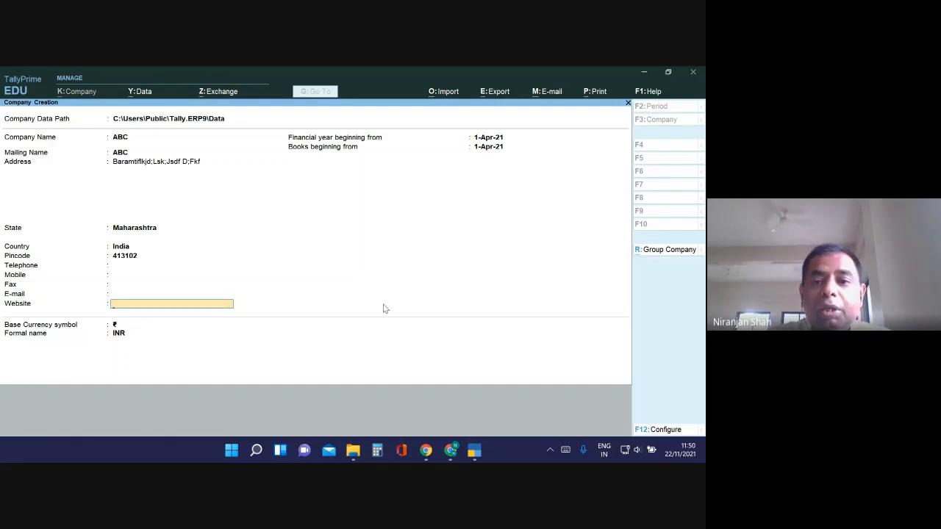
key("Return")
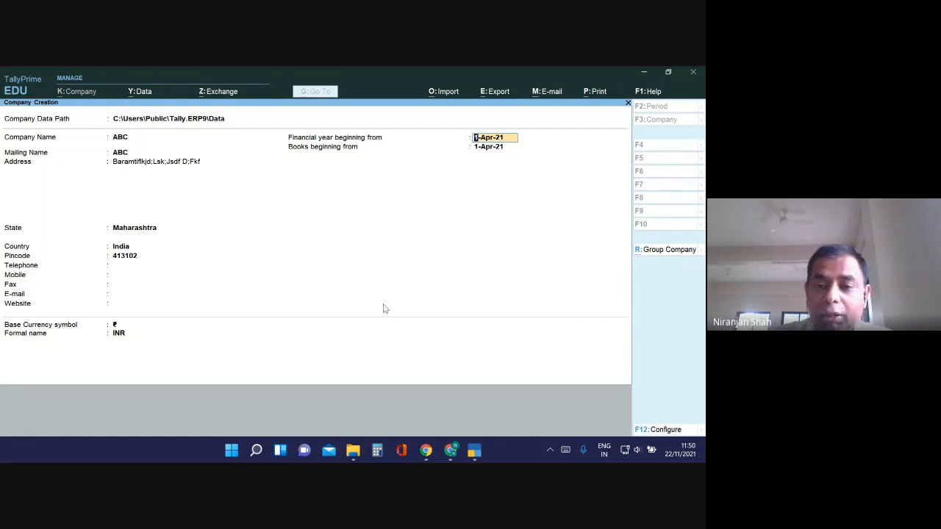
Step: Create the company with the financial year and books beginning from 1-Apr-21 and the base currency ₹ (INR)
key("Return")
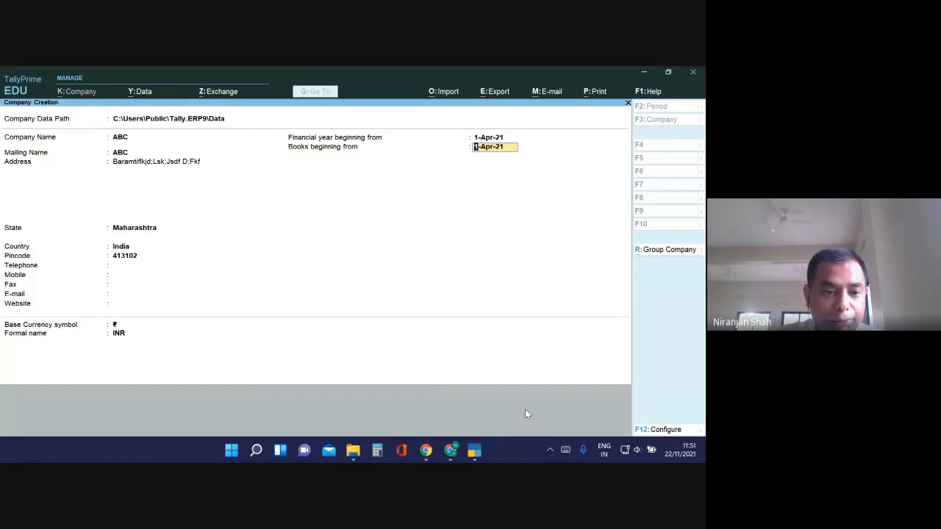
key("Return")
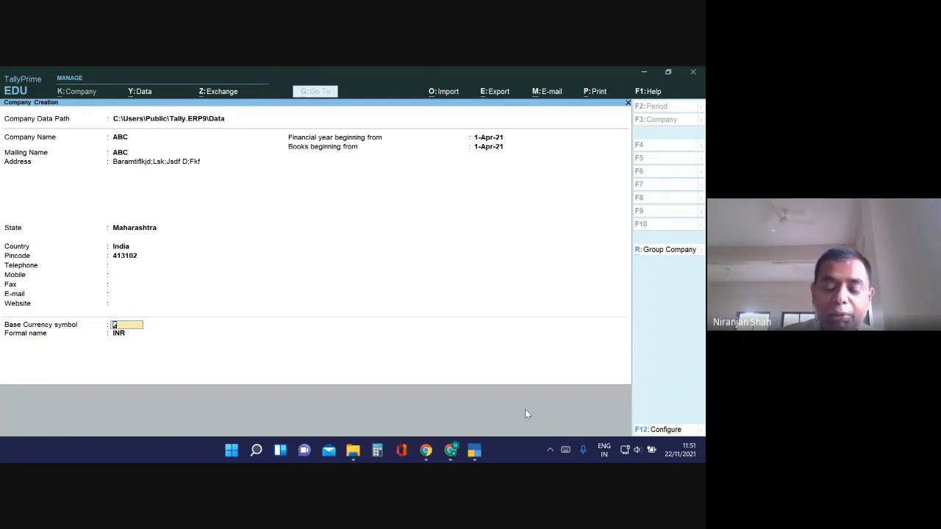
key("Return")
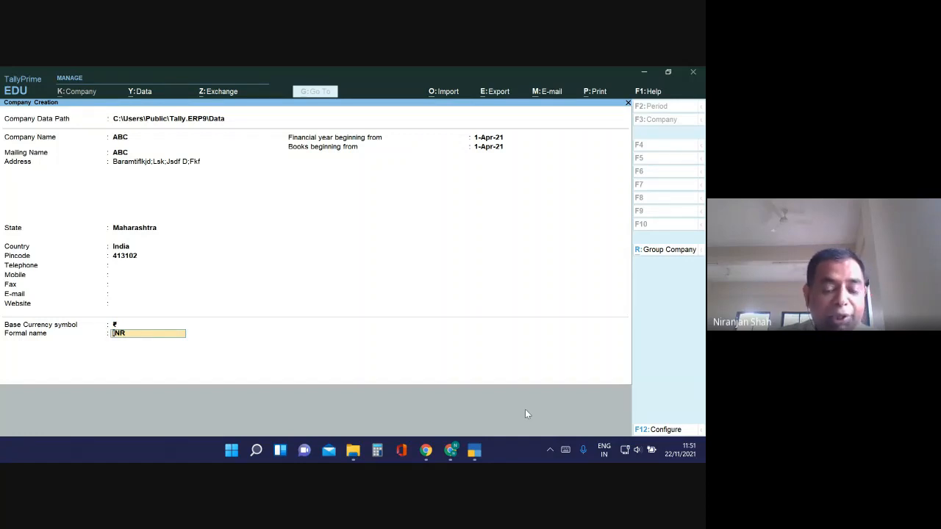
key("Return")
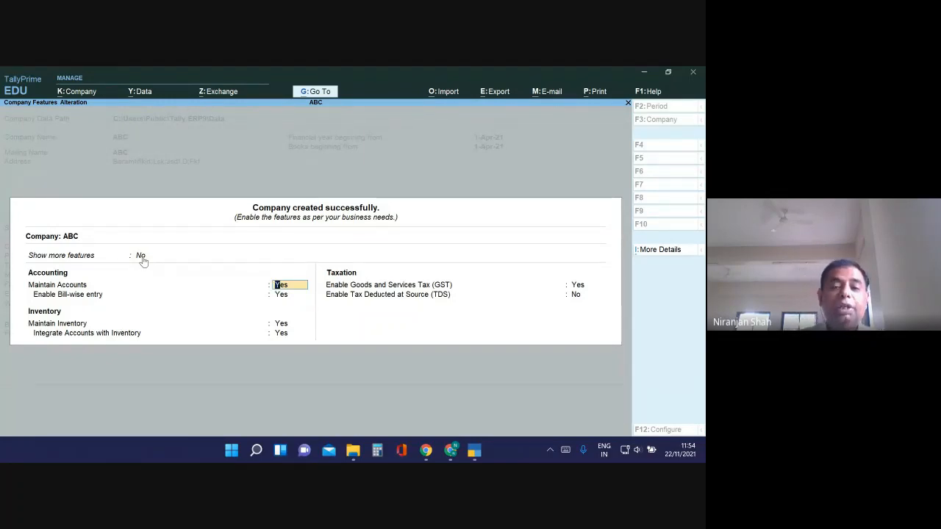
Step: Keep Maintain Accounts and Enable Bill-wise entry set to Yes for company ABC
key("Return")
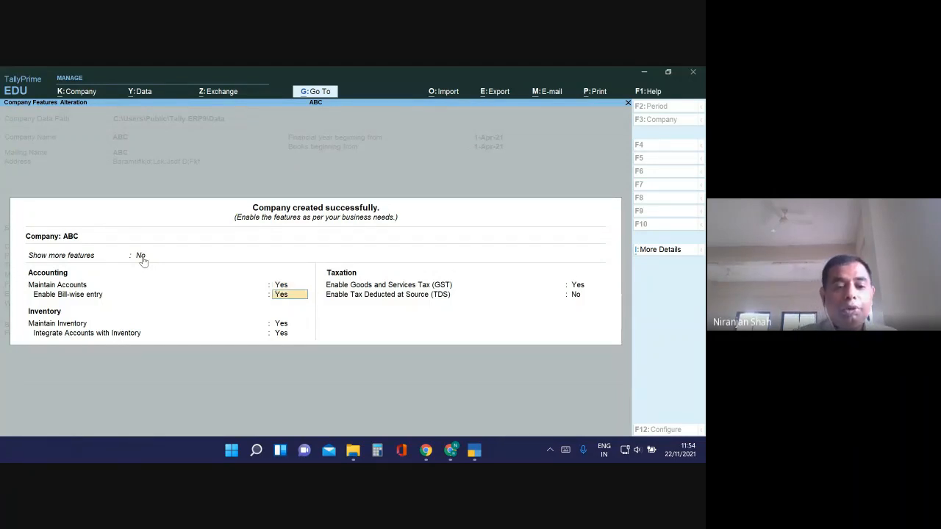
key("Return")
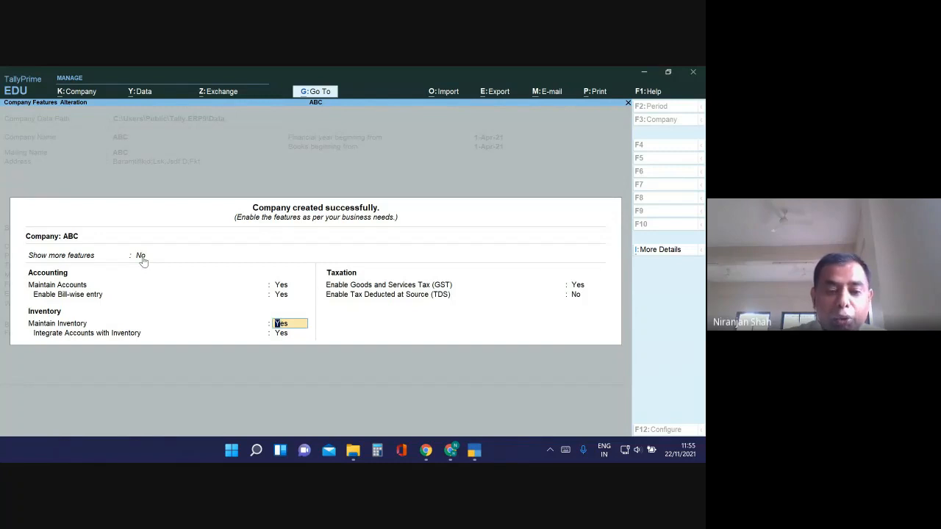
Step: Set Maintain Inventory to No, and restore both it and Integrate Accounts with Inventory to Yes
type("n")
key("Return")
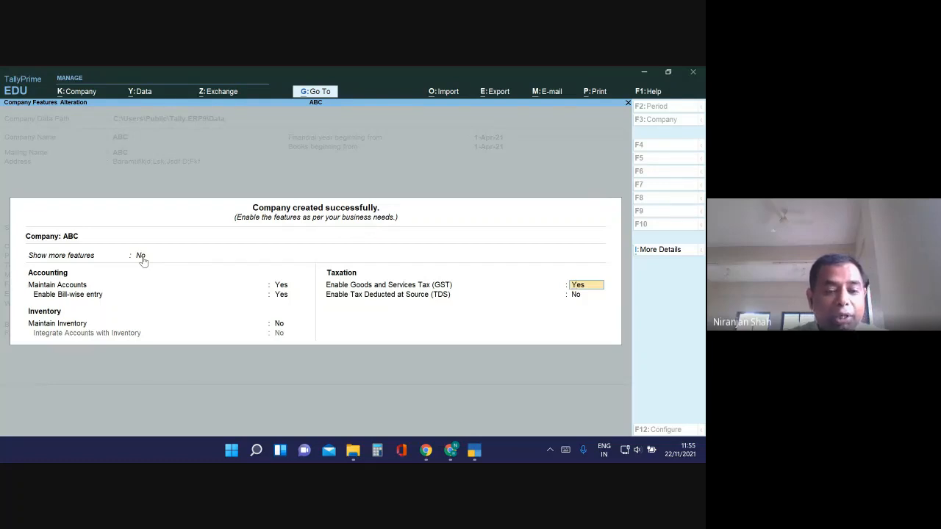
key("Up")
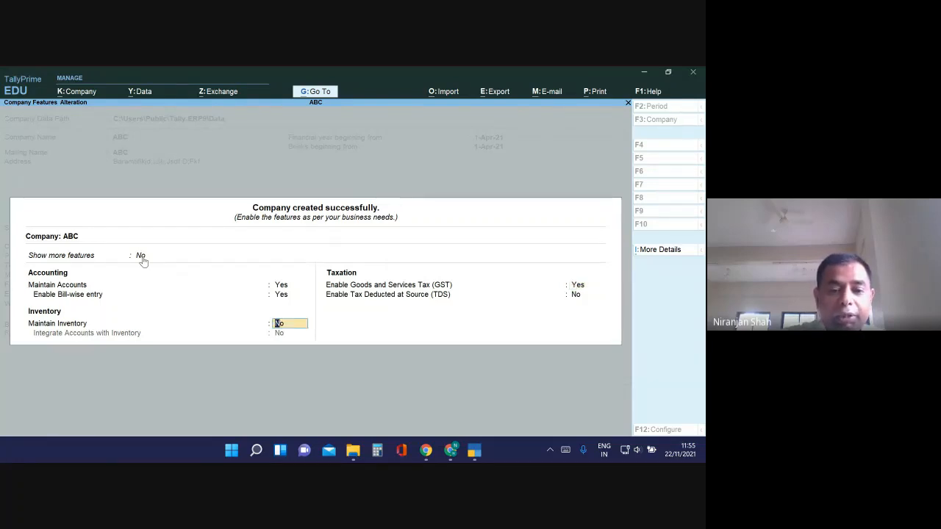
type("y")
key("Return")
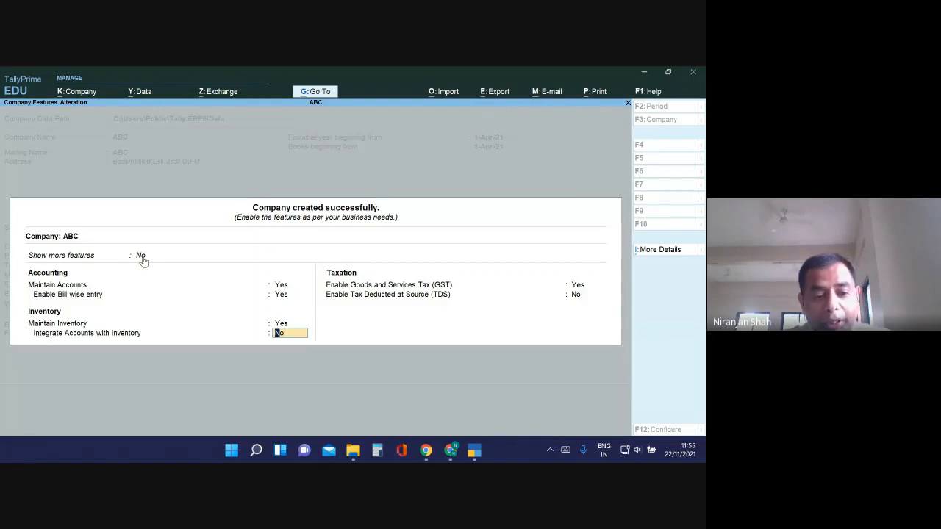
type("y")
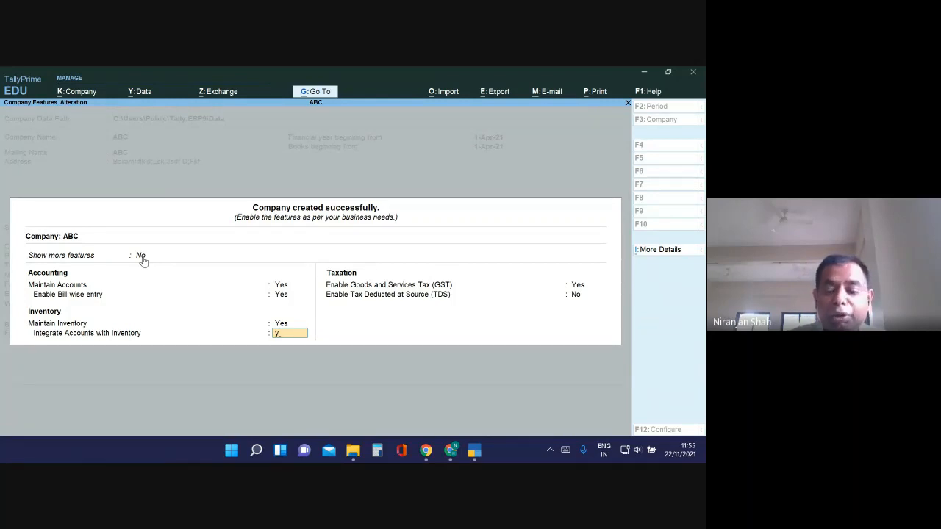
key("Return")
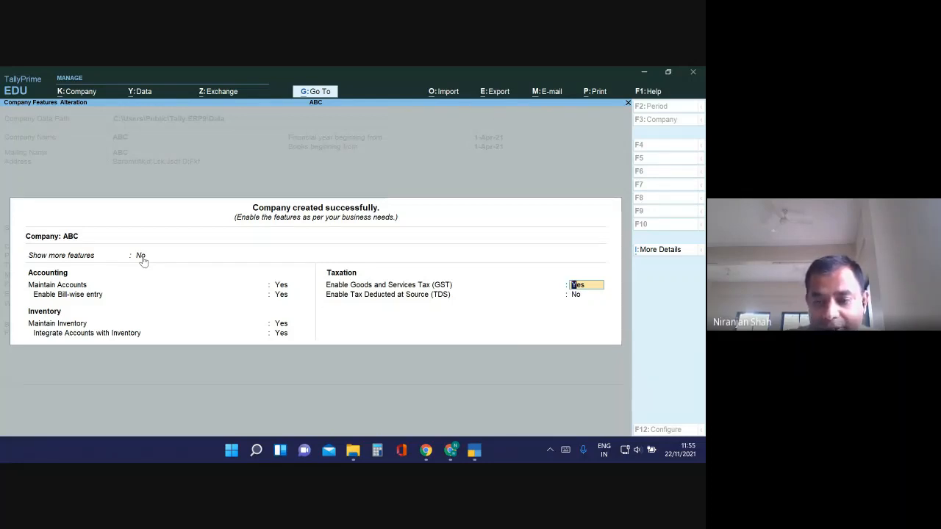
Step: Keep Goods and Services Tax (GST) set to Yes and leave the GST details without filling them in
key("Return")
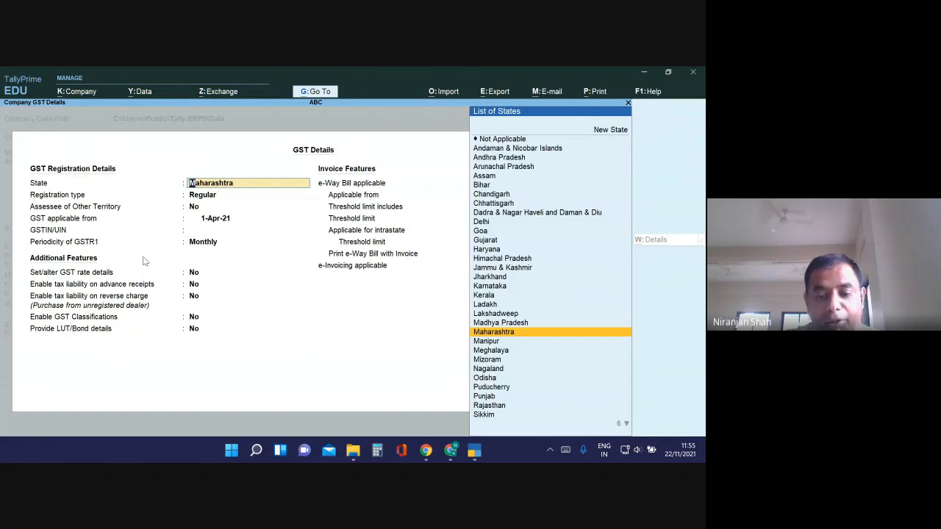
key("BackSpace")
key("Escape")
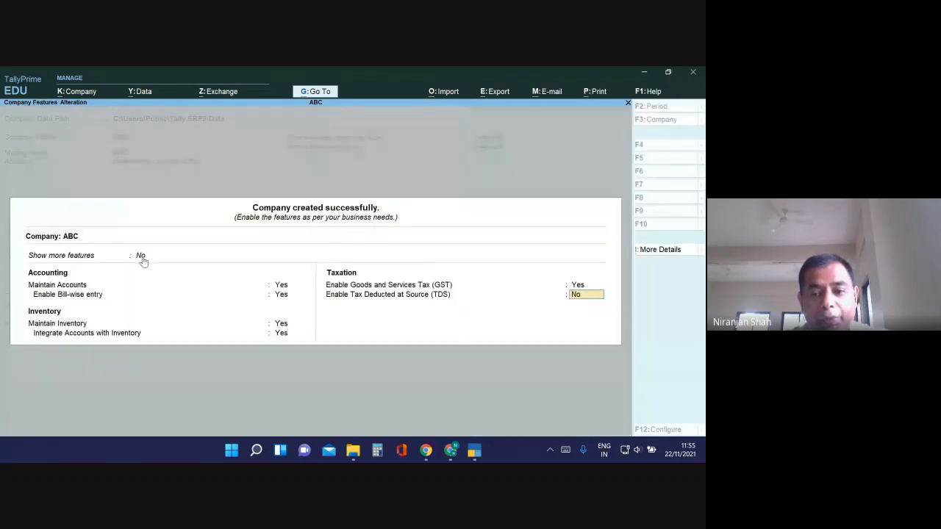
Step: Set Show more features to Yes for company ABC
key("Up")
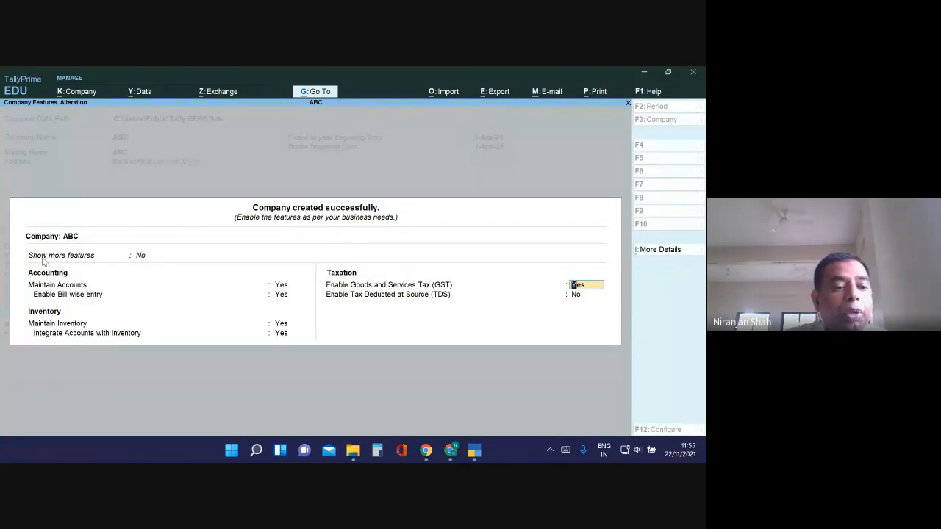
left_click(140, 259)
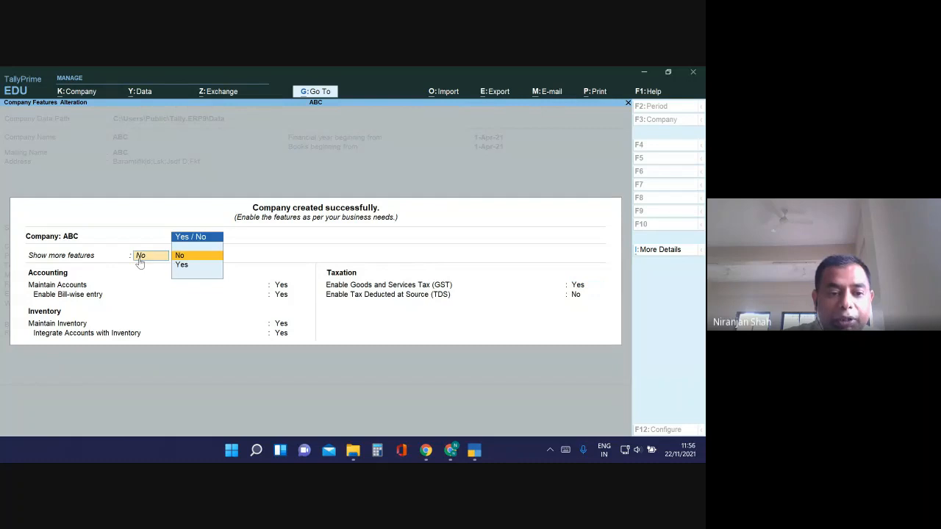
left_click(179, 265)
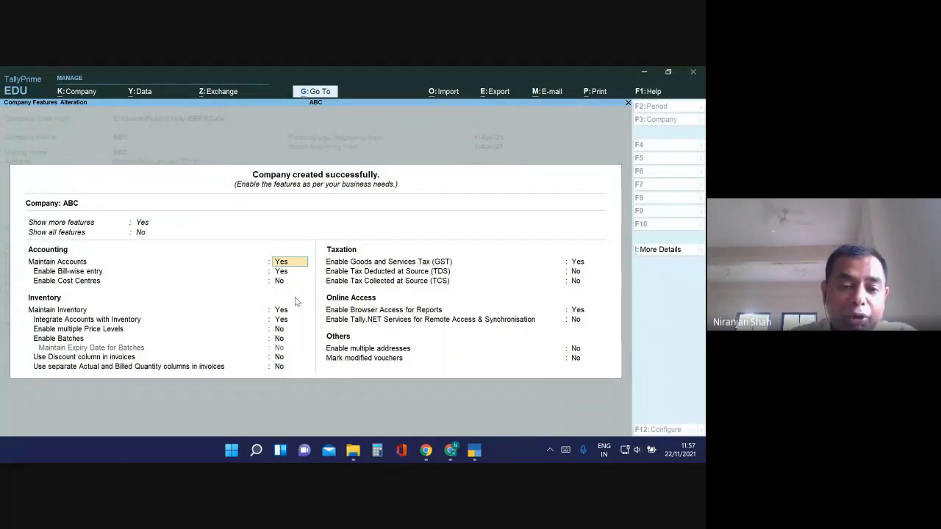
Step: Keep Maintain Accounts and Enable Bill-wise entry at Yes, and set Enable Cost Centres to Yes
key("Return")
key("Return")
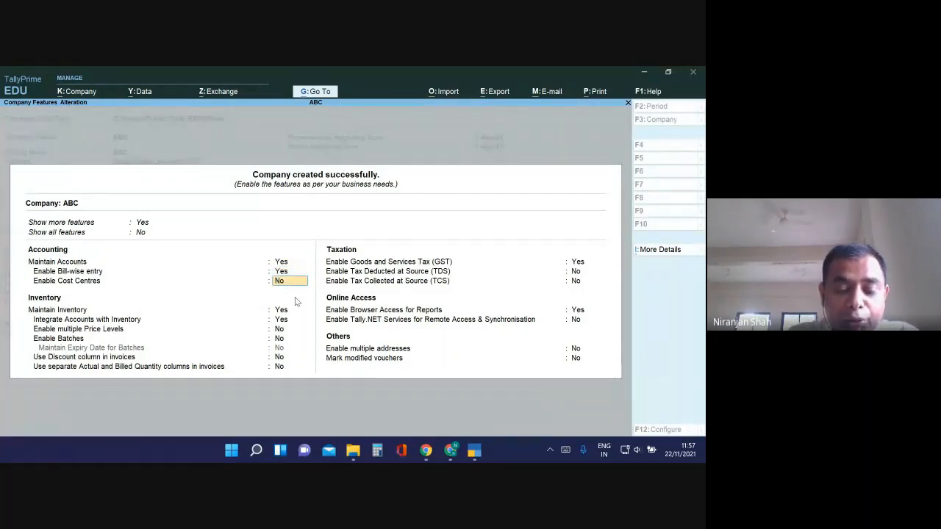
type("y")
key("Return")
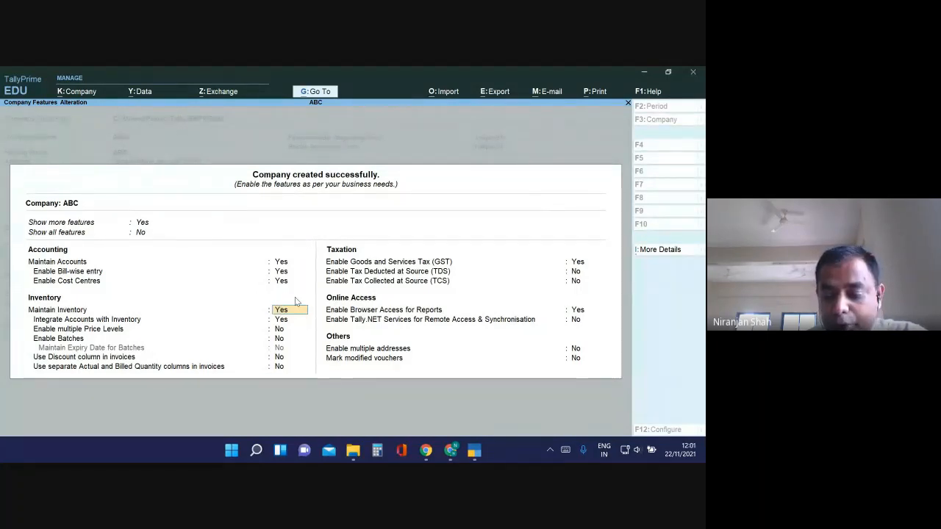
Step: Keep multiple Price Levels and Batches at No, and set the Discount column and separate Actual and Billed Quantity columns in invoices to Yes
key("Return")
key("Return")
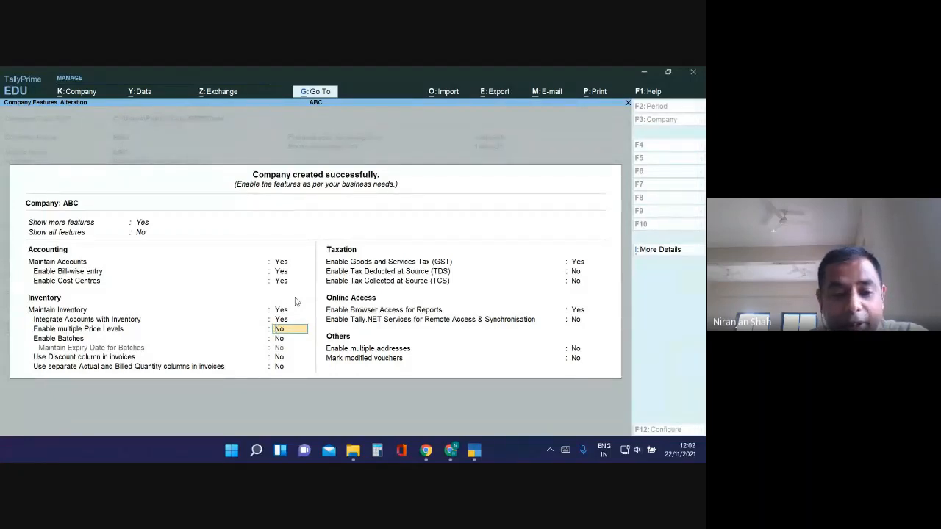
key("Return")
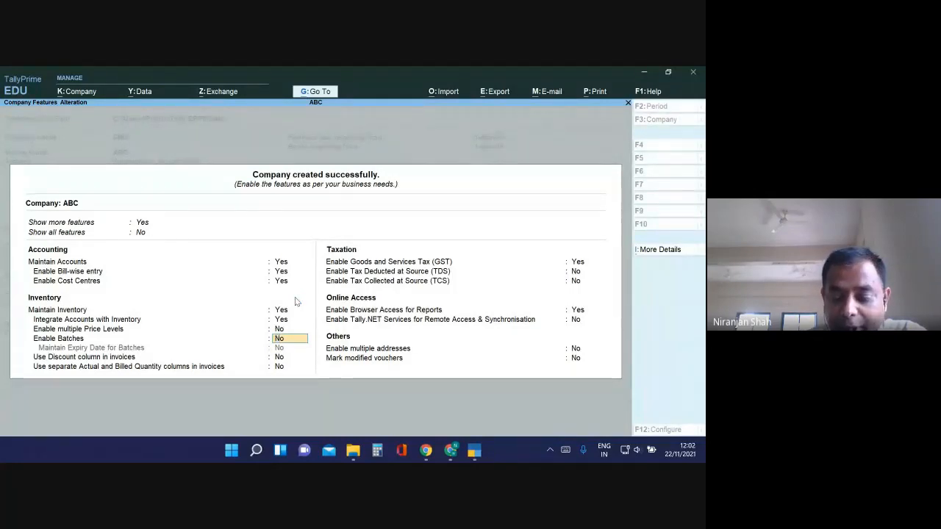
key("Return")
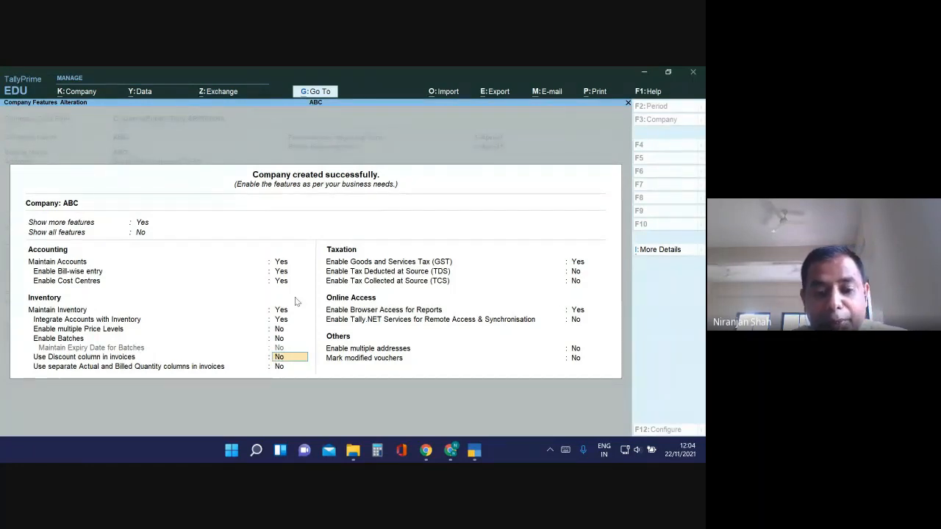
key("y")
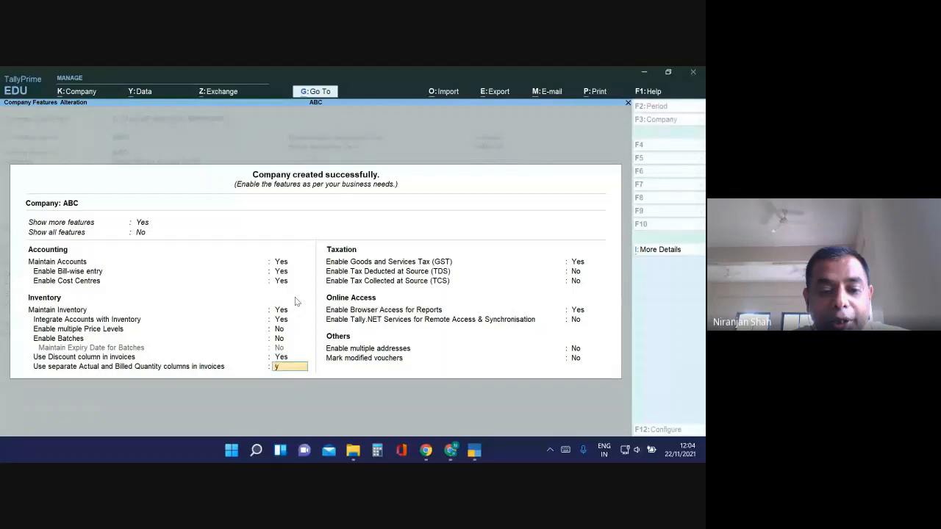
key("Return")
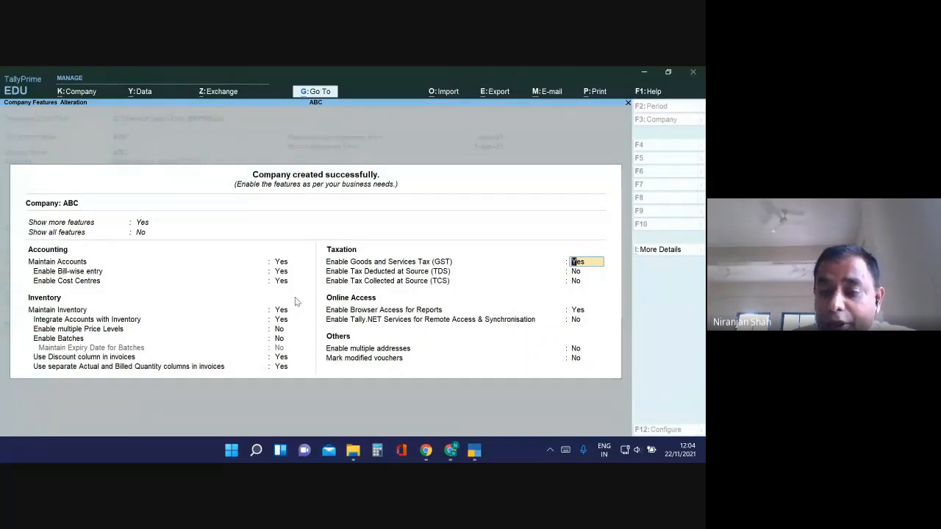
Step: Keep GST enabled and accept the registration details: state Maharashtra, type Regular, Assessee of Other Territory No, applicable from 1-Apr-21
key("Return")
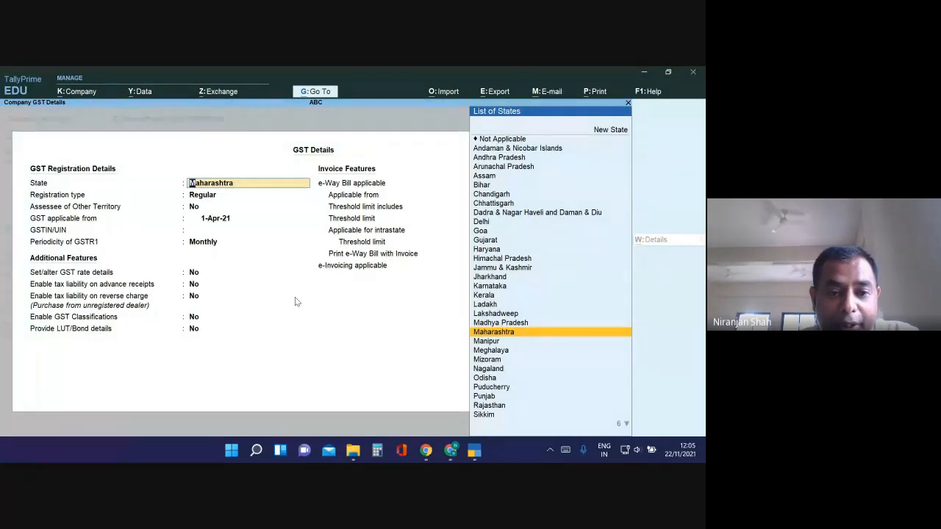
key("Return")
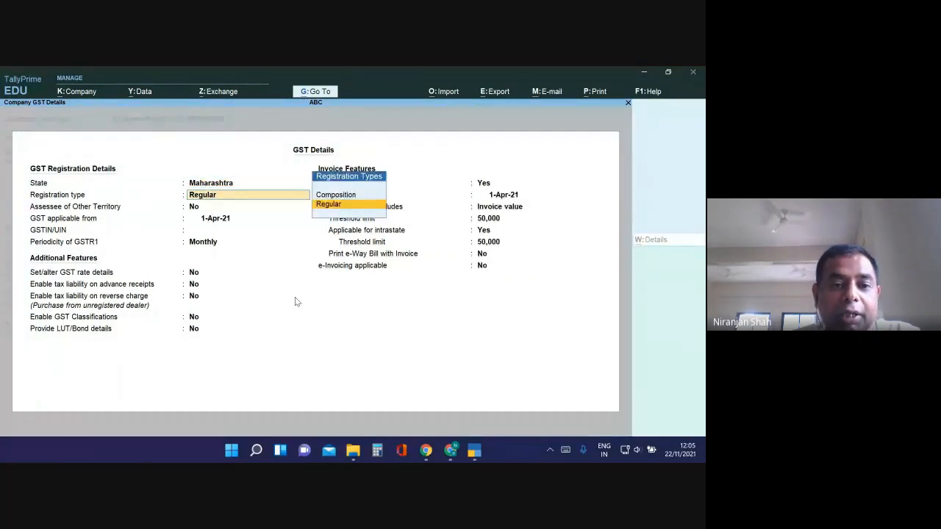
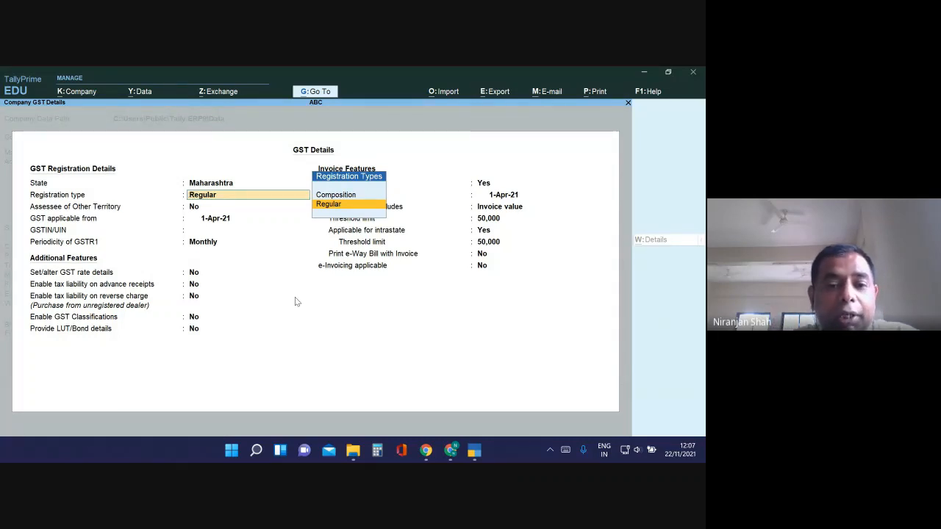
key("Return")
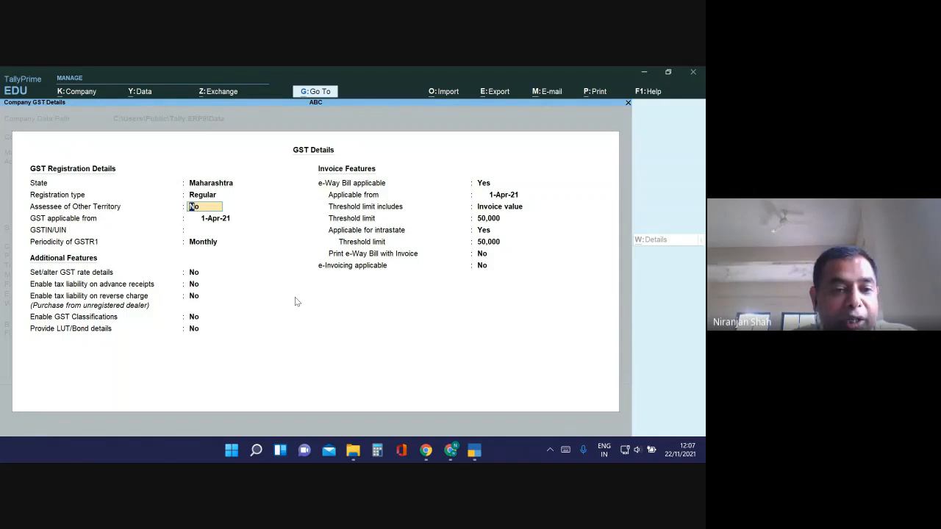
key("Return")
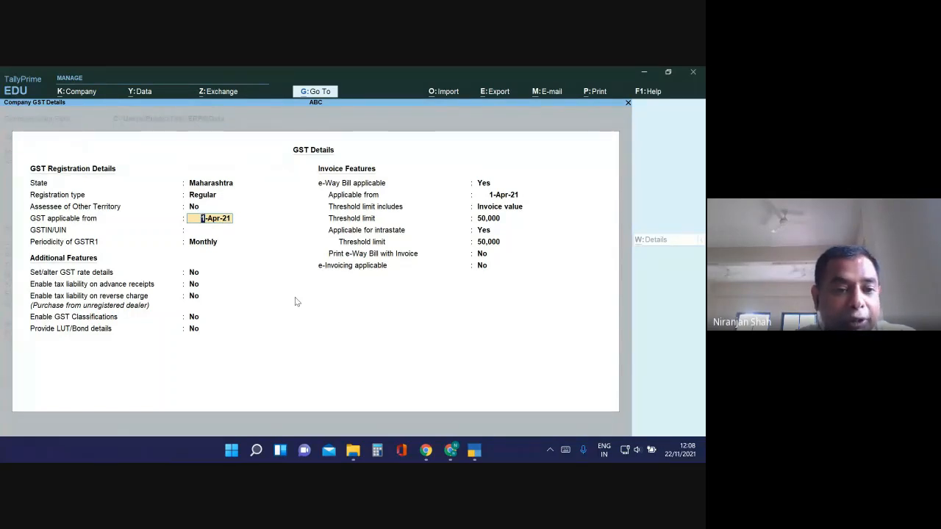
key("Return")
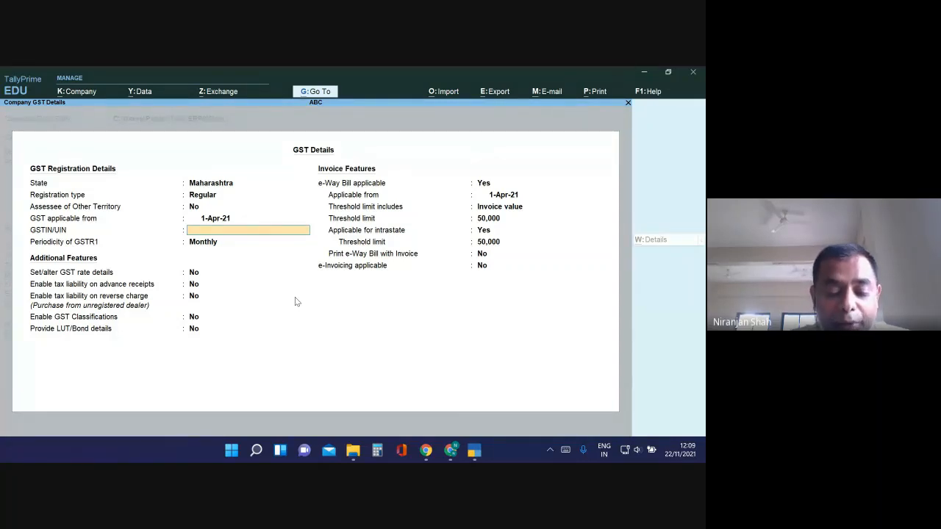
type("UWEIUUWEN")
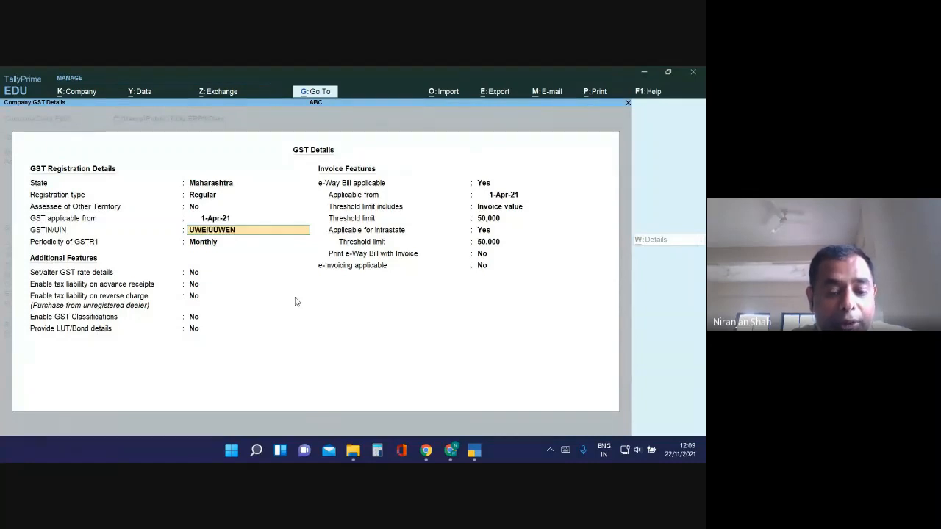
key("Return")
key("Return")
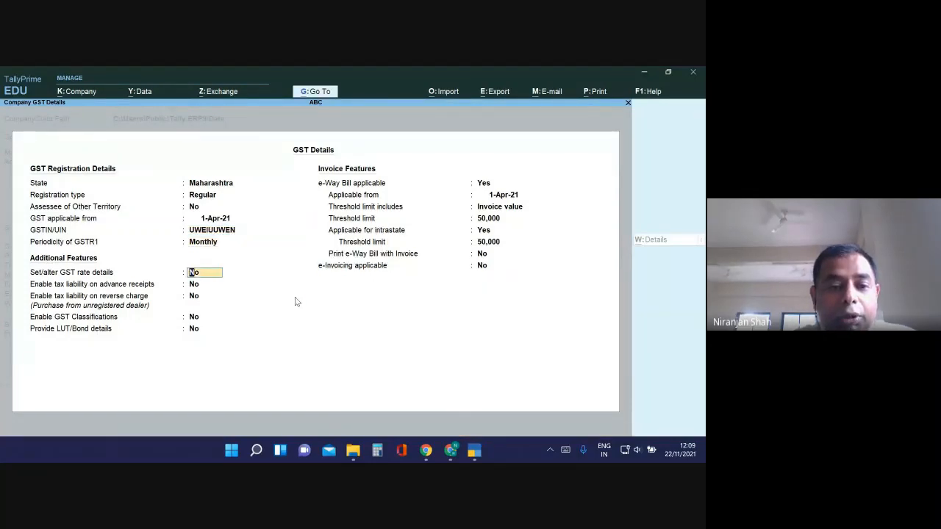
key("BackSpace")
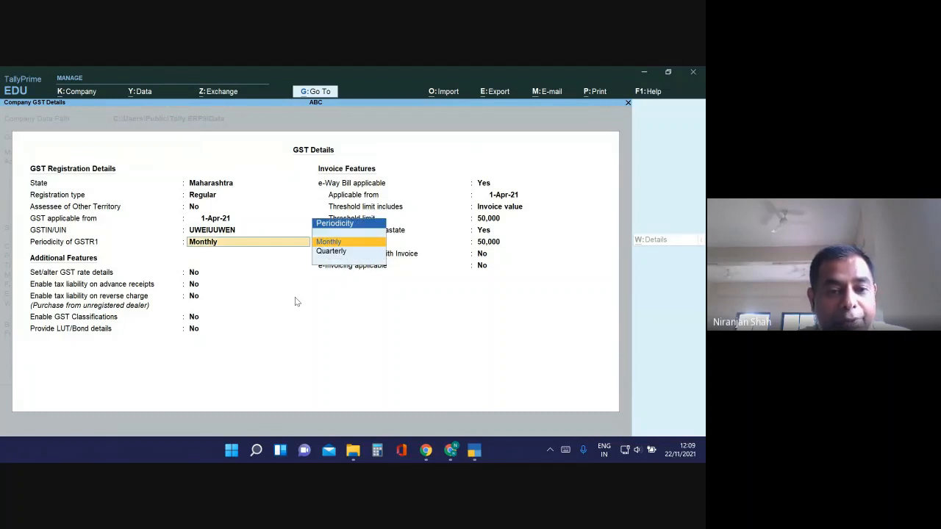
key("BackSpace")
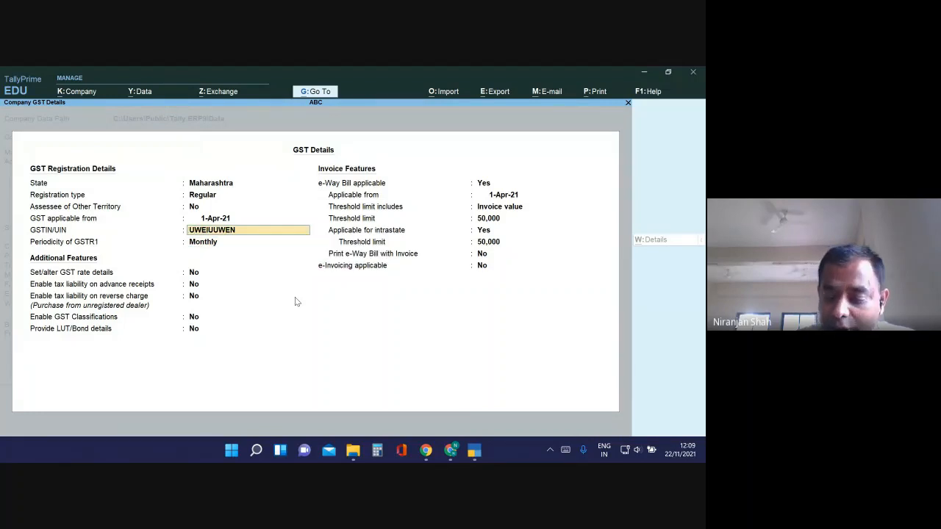
Step: Fill in the company's GSTIN/UIN and keep the Periodicity of GSTR1 at Monthly
type("LKJFKS 123424")
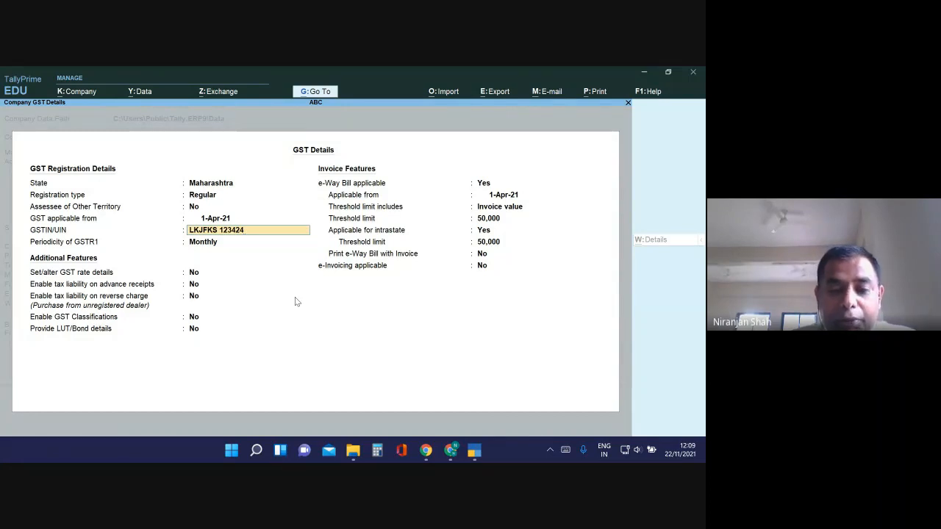
type("O")
key("Return")
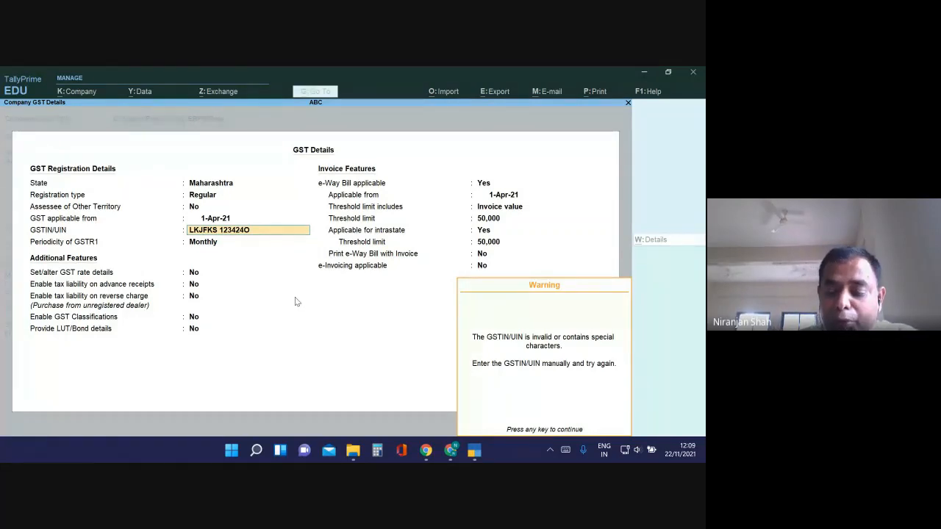
key("Return")
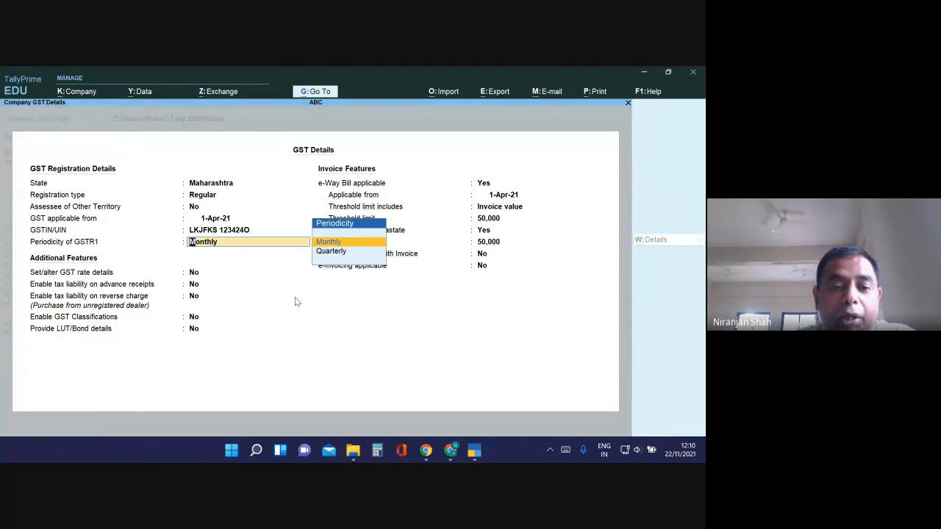
key("Return")
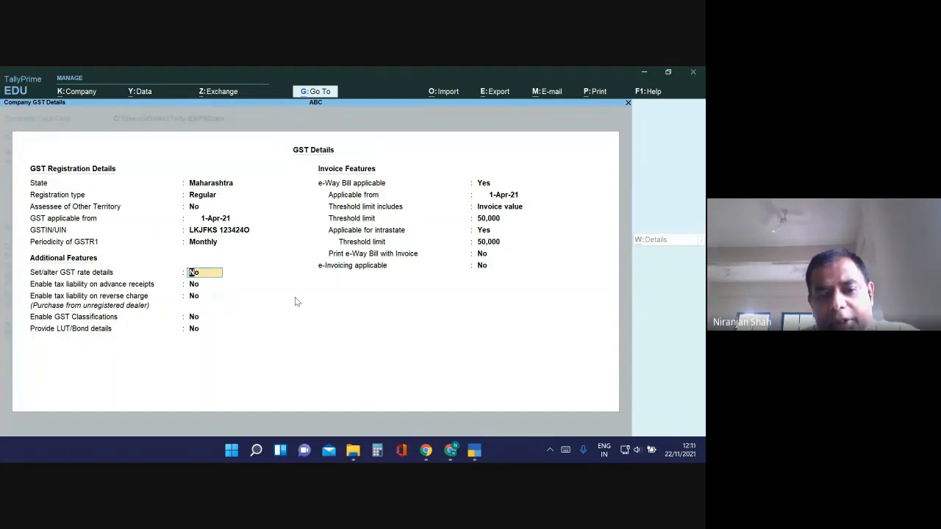
Step: Set Set/alter GST rate details to Yes and choose Taxable as the company's taxability
type("y")
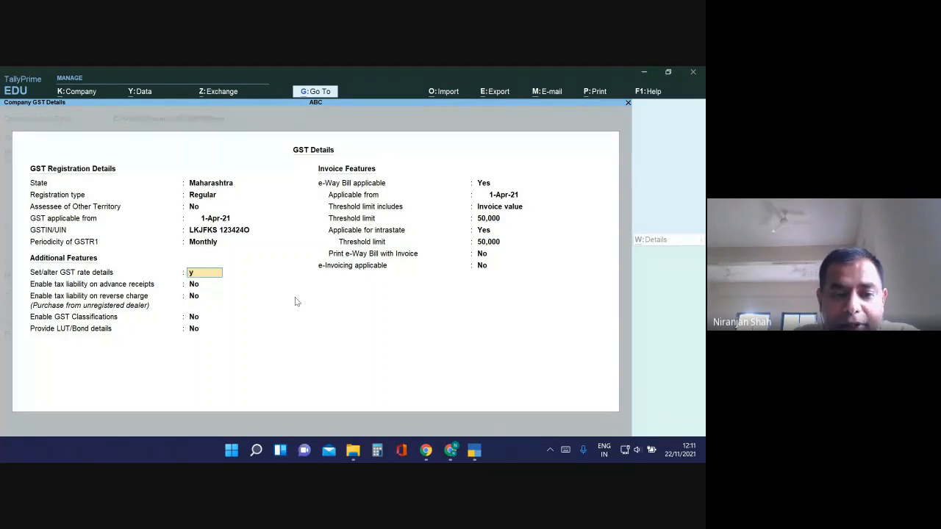
key("Return")
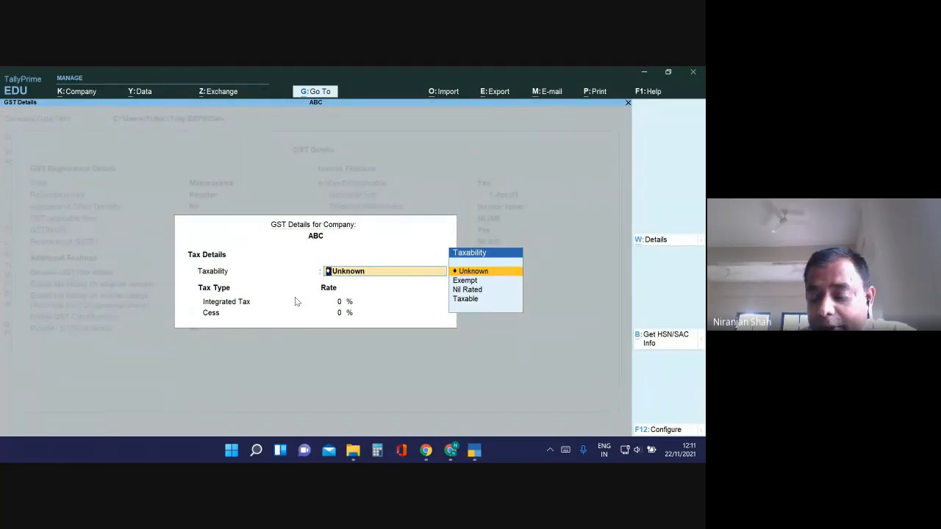
key("Down")
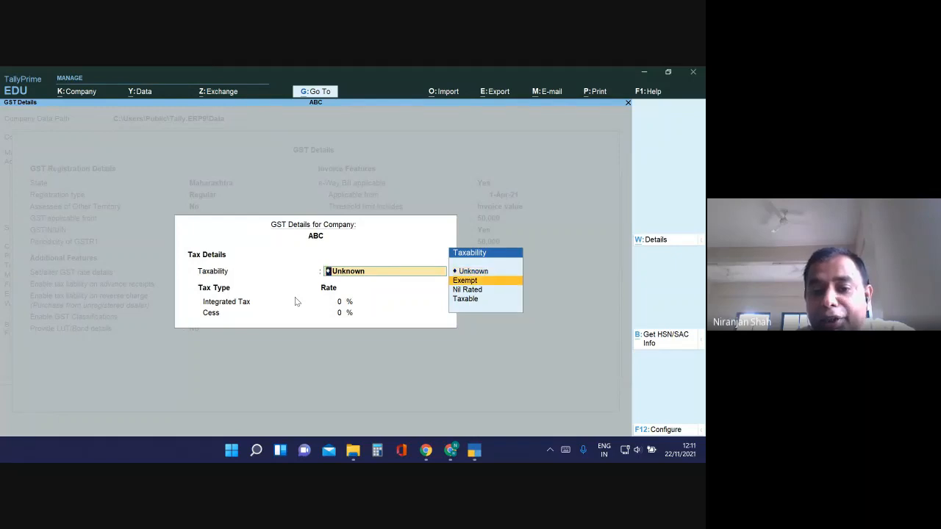
key("Down")
key("Down")
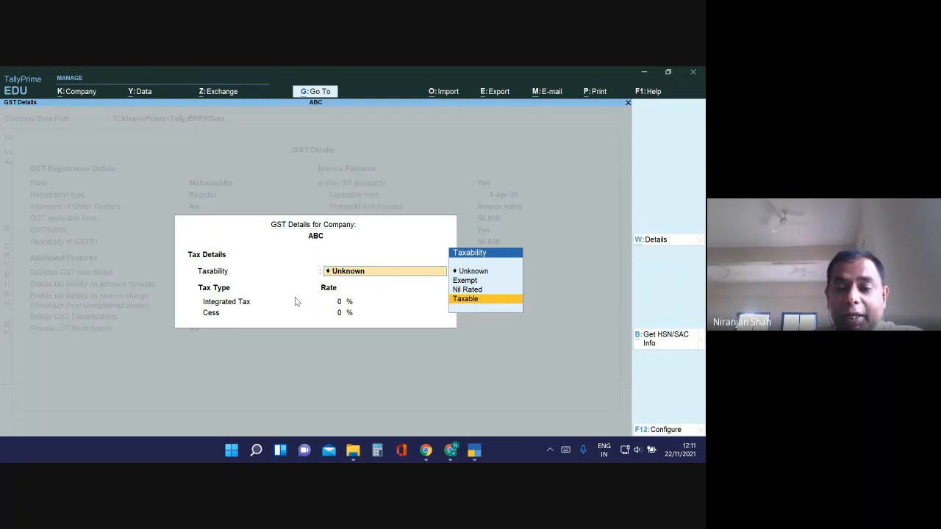
key("Up")
key("Up")
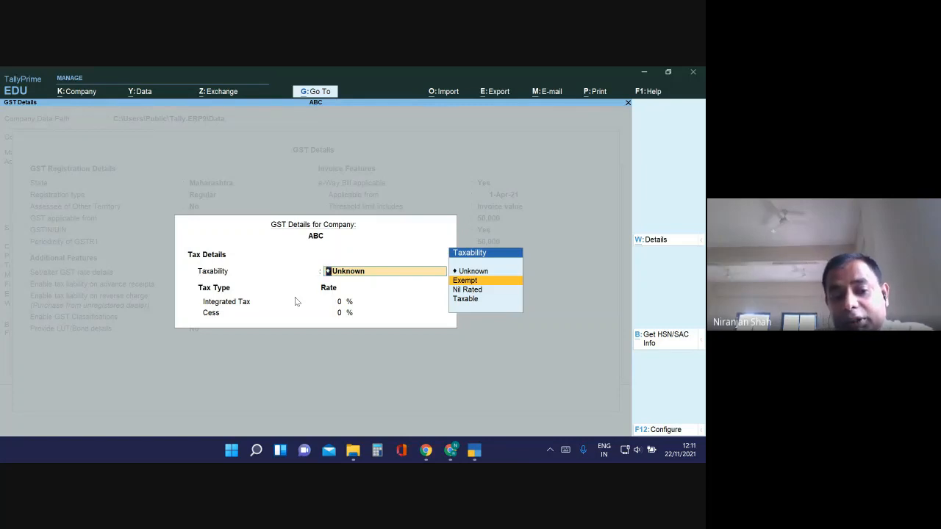
key("Down")
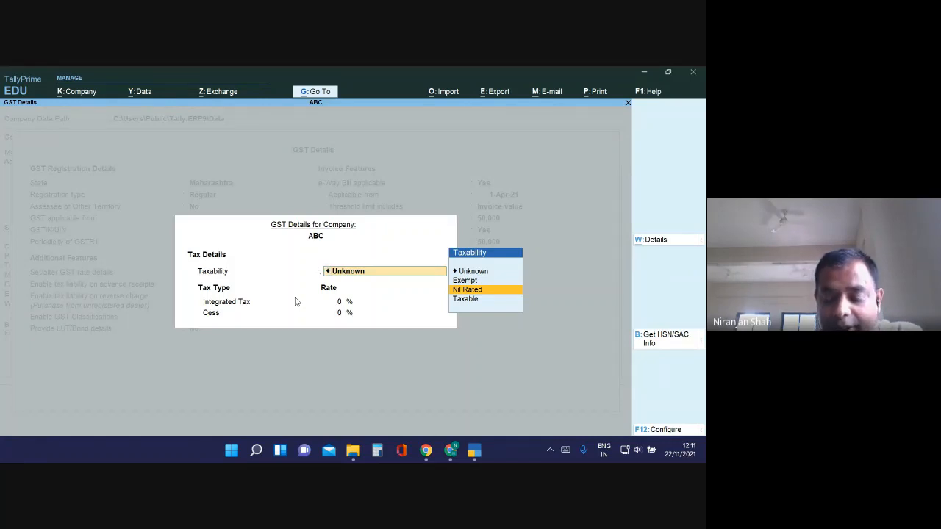
key("Down")
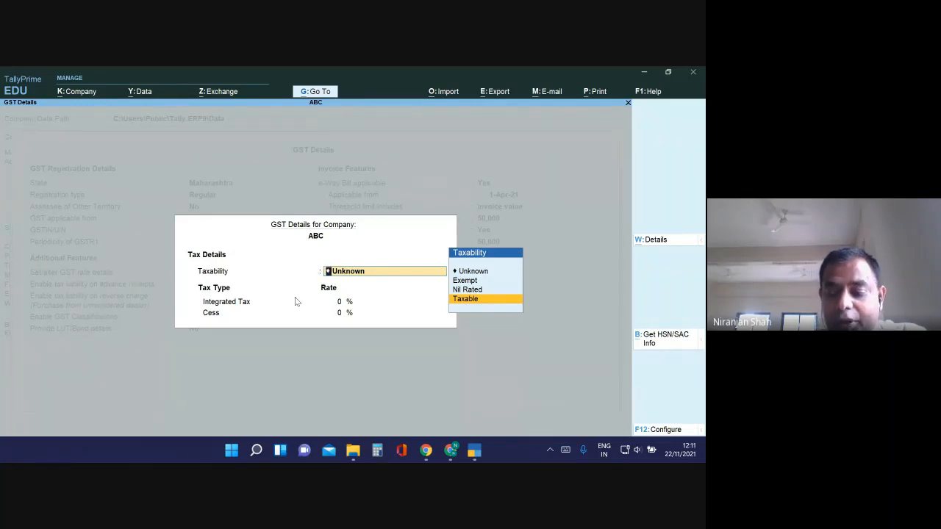
key("Return")
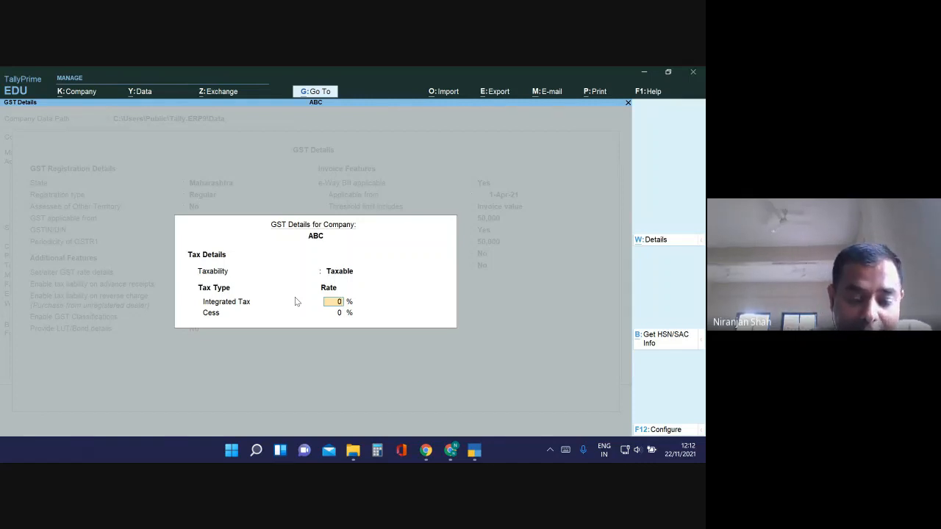
Step: Try GST rates of 18% Integrated Tax and 2% Cess for the company, and leave the rate details without saving
type("18")
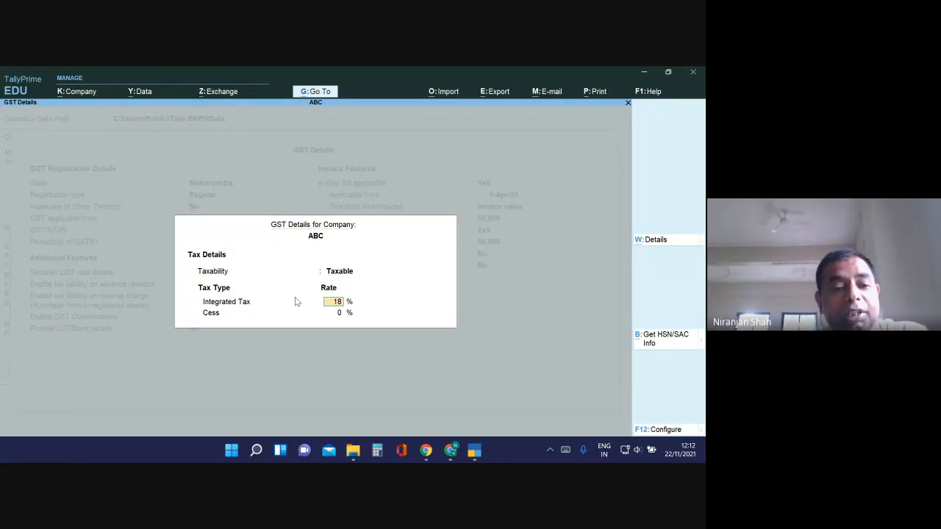
key("Return")
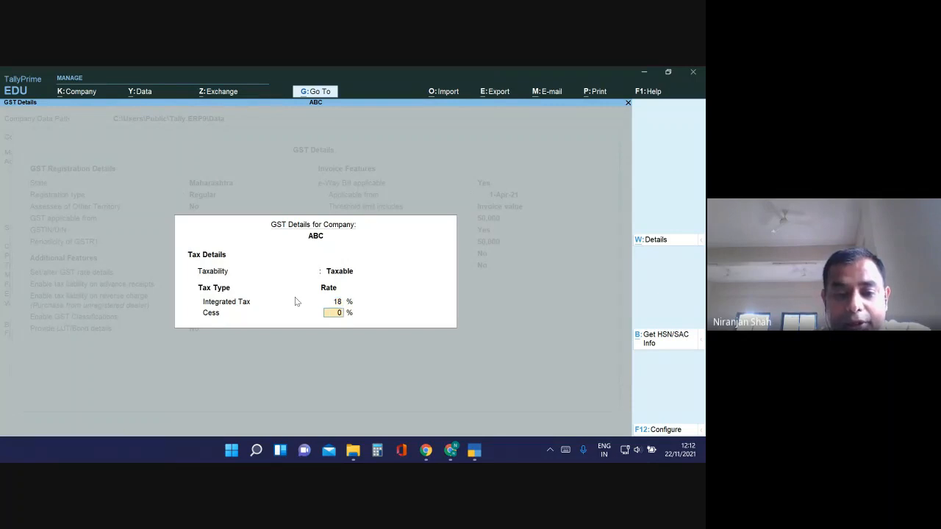
type("2")
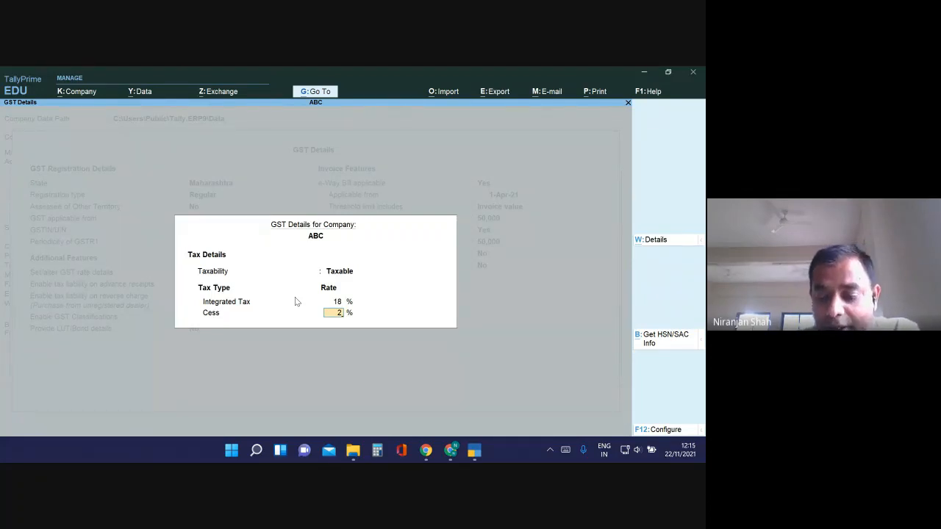
key("BackSpace")
key("BackSpace")
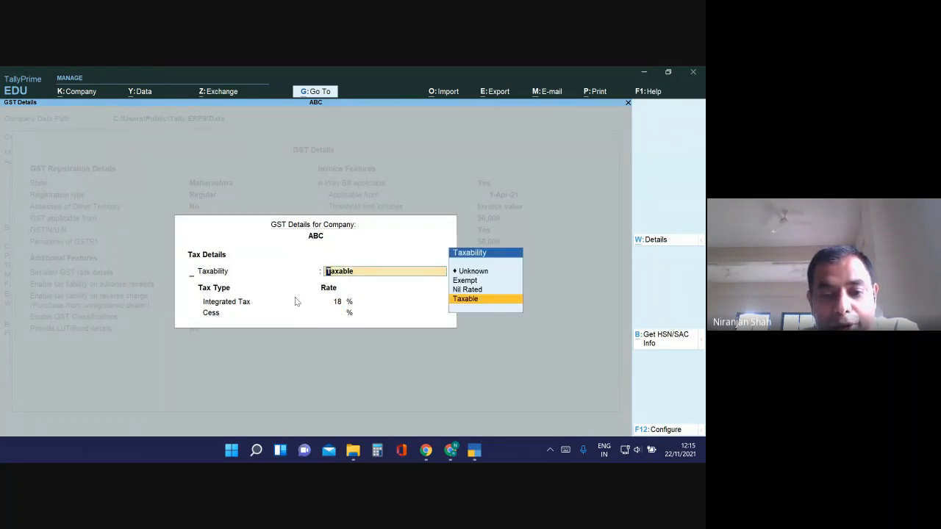
key("Escape")
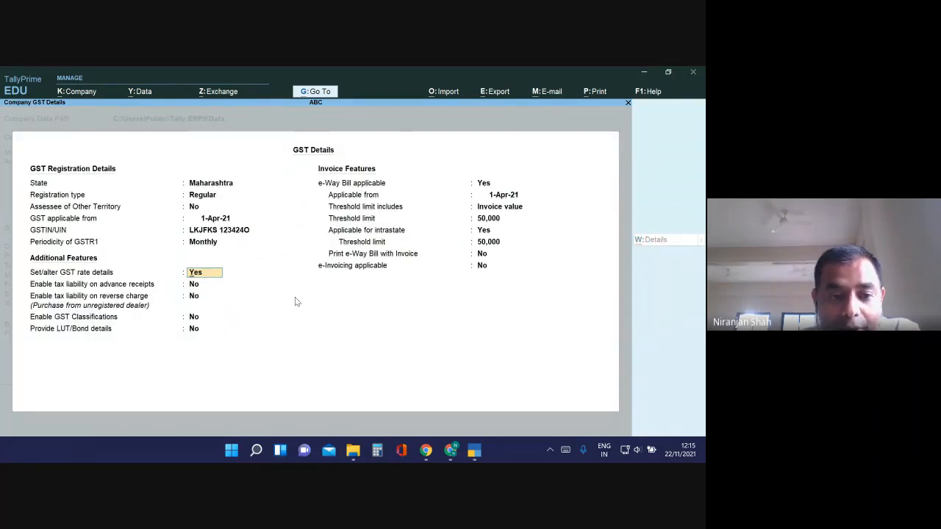
Step: Set GST rate details to No and GST Classifications to Yes, keeping advance receipts, reverse charge and LUT/Bond details at No
type("n")
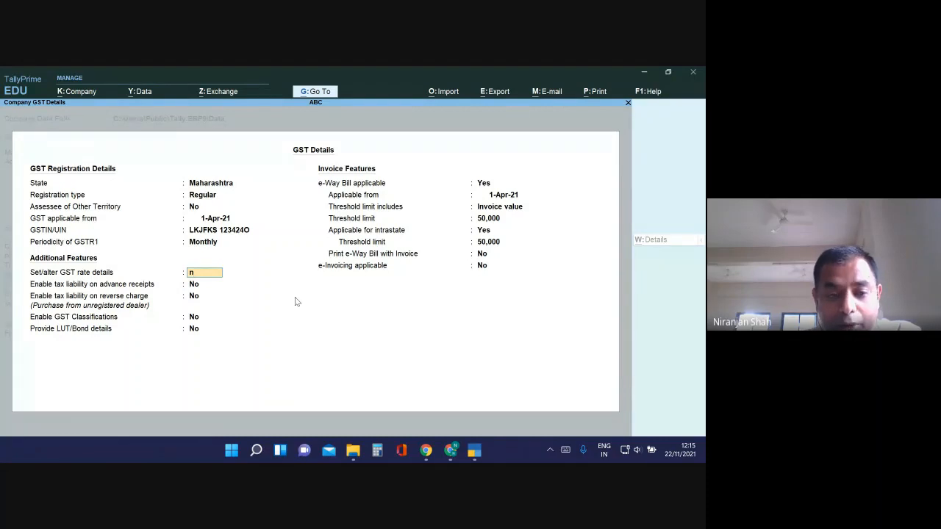
key("Return")
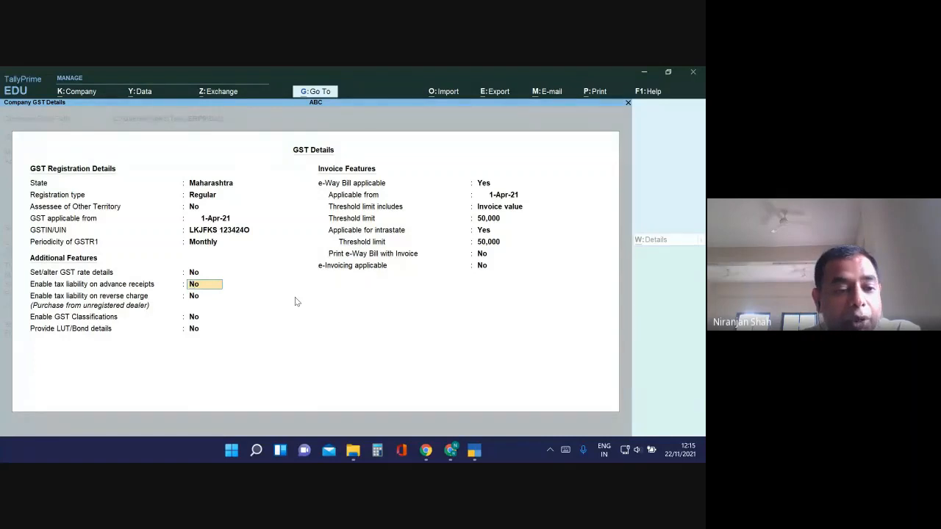
key("Return")
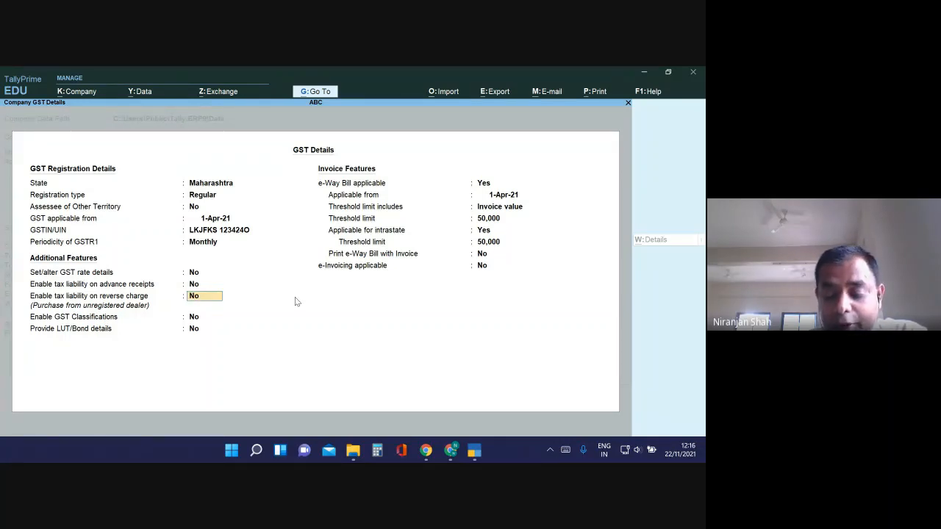
key("Return")
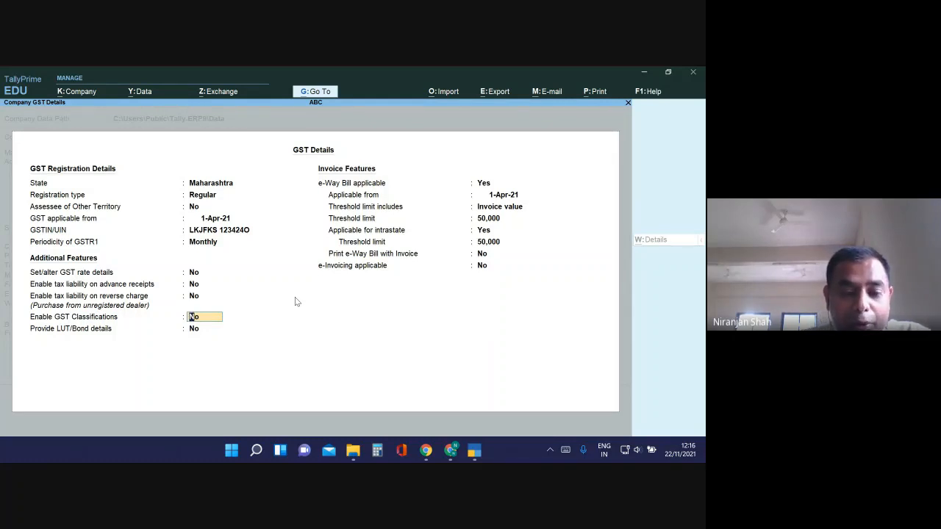
type("y")
key("Return")
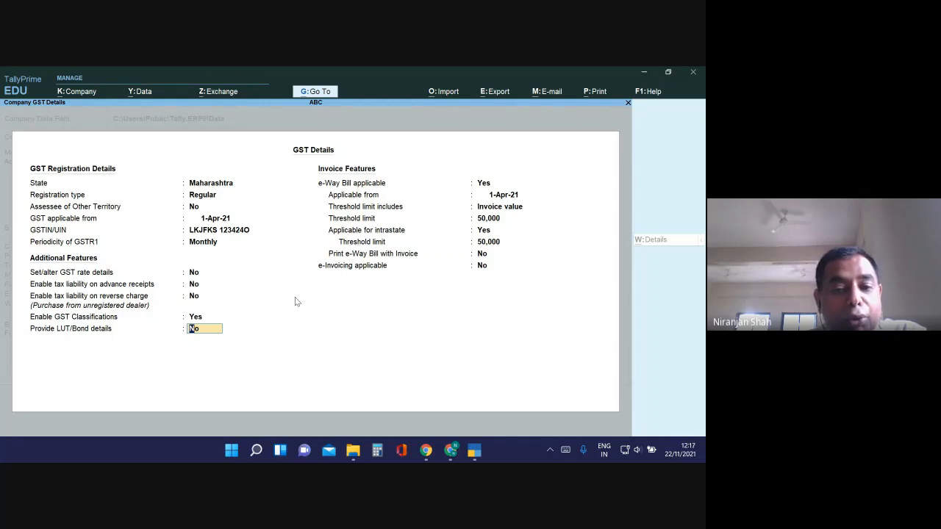
key("Return")
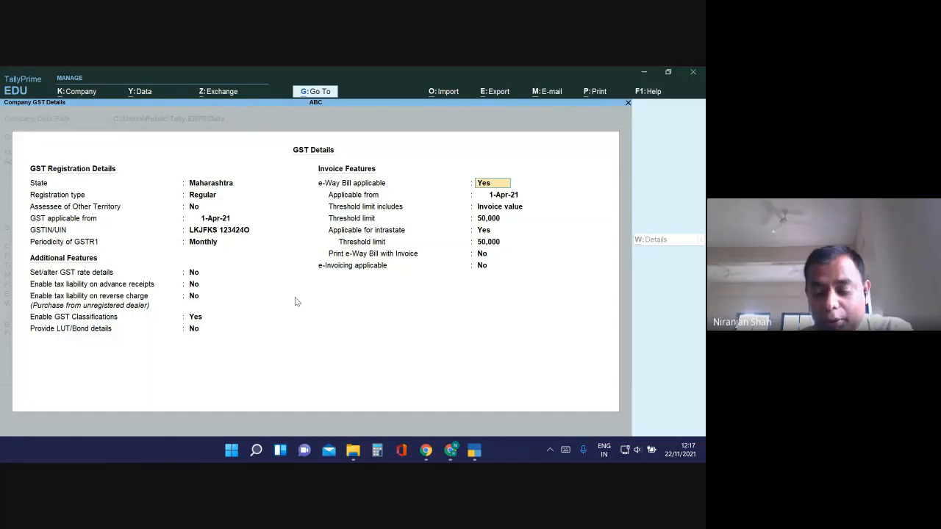
Step: Keep e-Way Bill applicable from 1-Apr-21 with 50,000 threshold limits and e-Invoicing at No, and accept the GST details
key("Return")
key("Return")
key("Return")
key("Return")
key("Return")
key("Return")
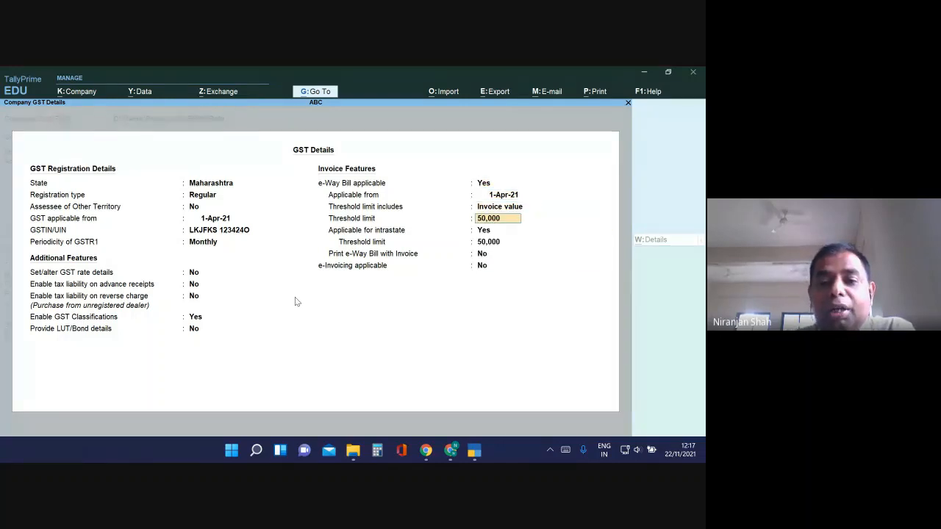
key("Return")
key("Return")
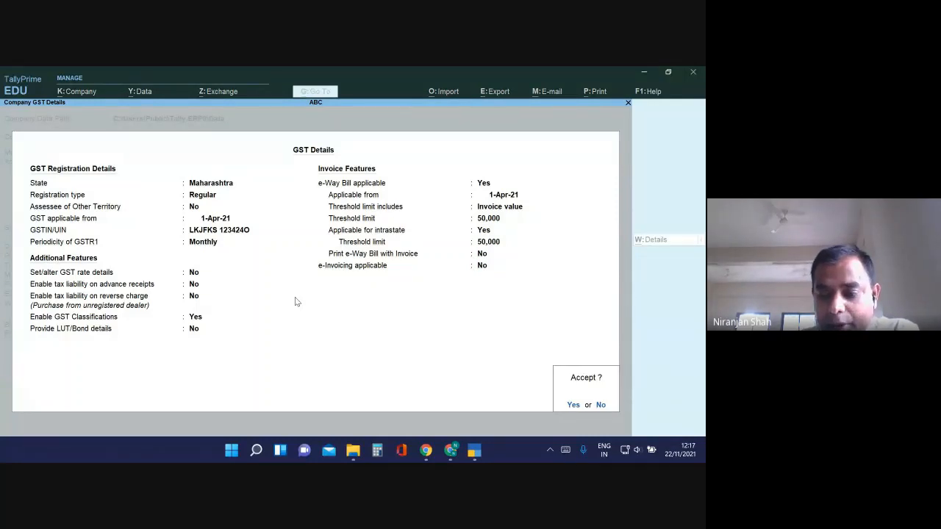
key("Return")
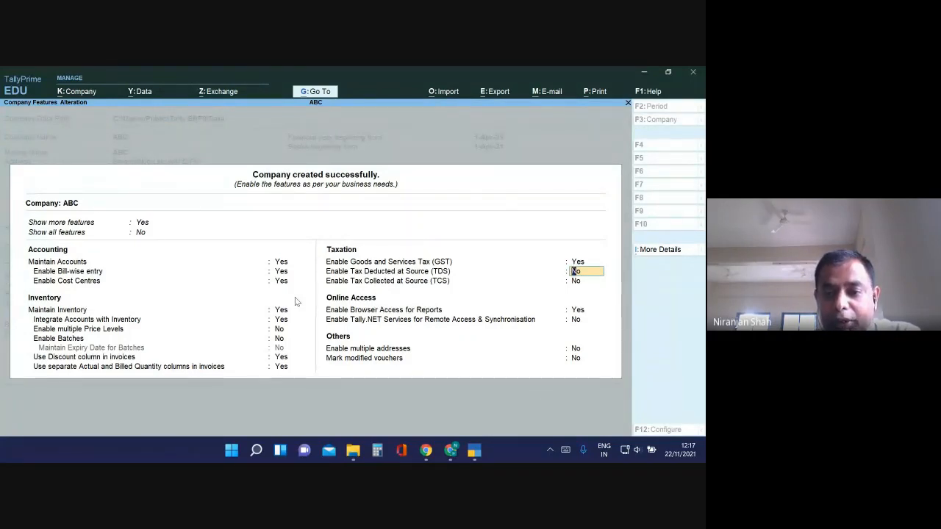
Step: Keep TDS, TCS, Tally.NET Services, multiple addresses and modified-voucher marking at No and Browser Access at Yes, and accept the company features
key("Return")
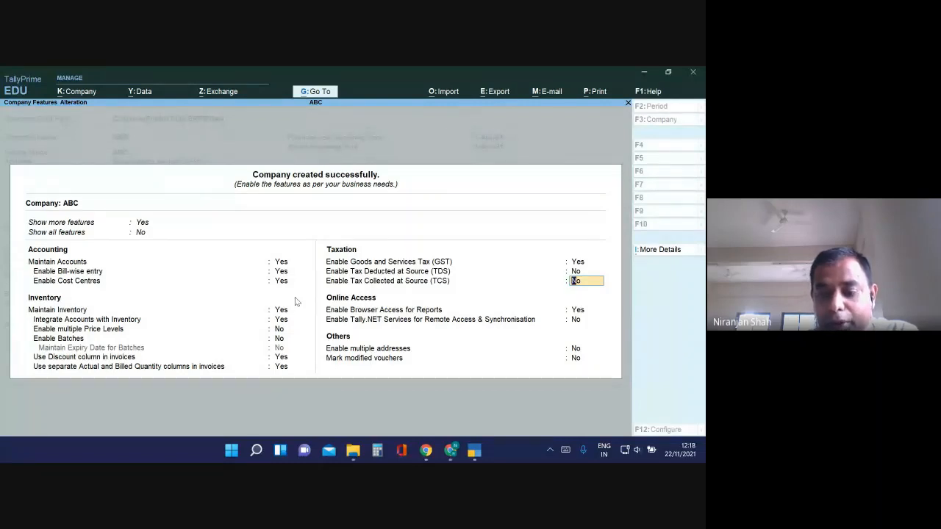
key("Return")
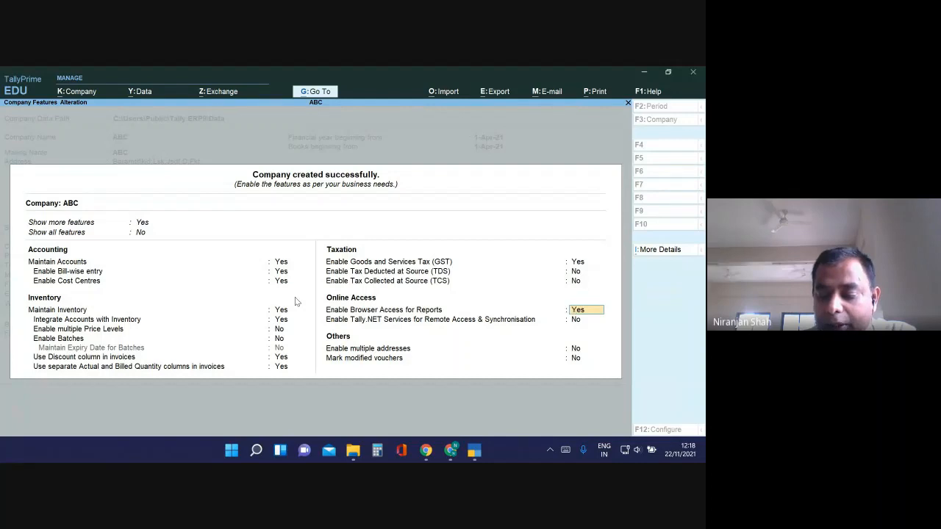
key("Return")
key("Return")
key("Return")
key("Return")
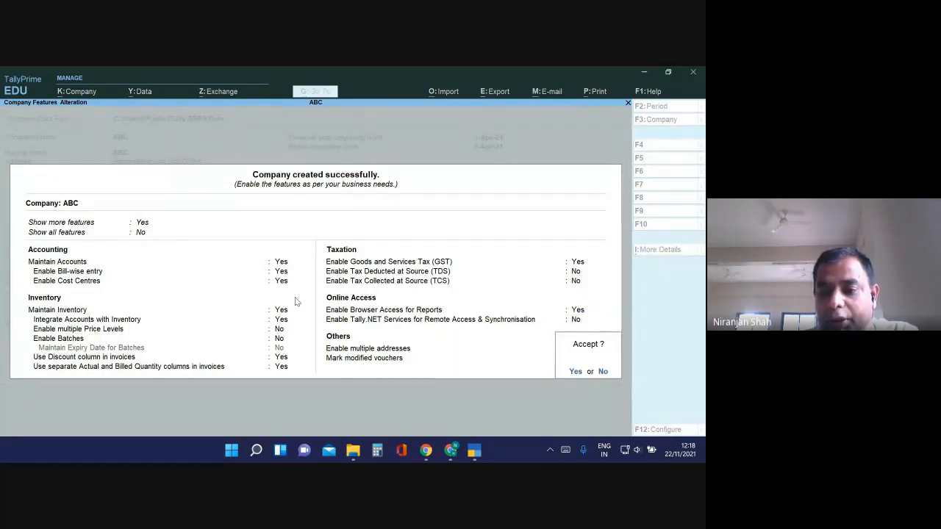
key("Return")
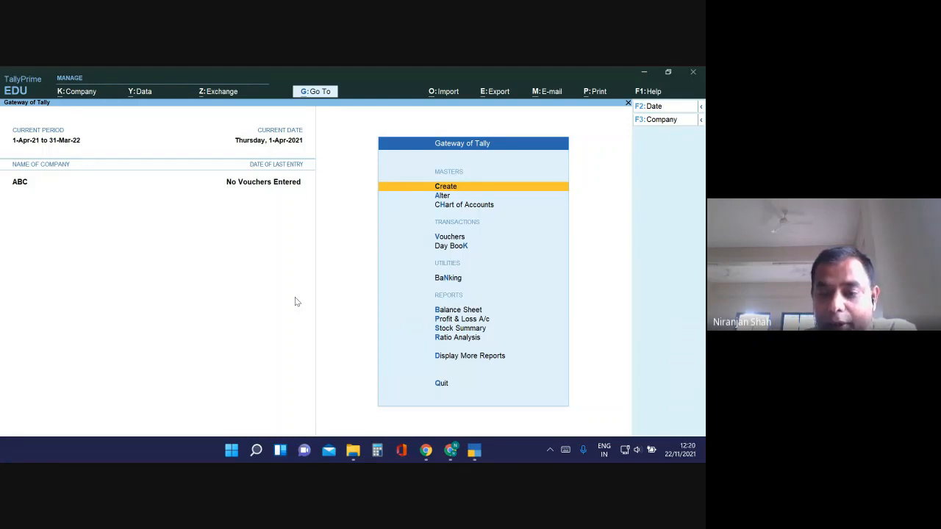
Step: Try a GST Classification named A with nature of transaction Not Applicable and taxability Exempt, and discard it
key("Return")
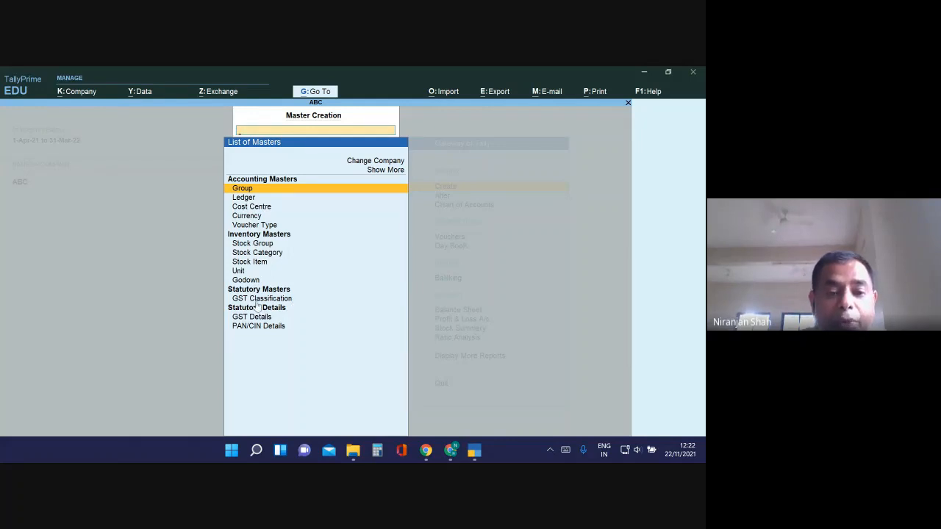
left_click(261, 301)
key("Return")
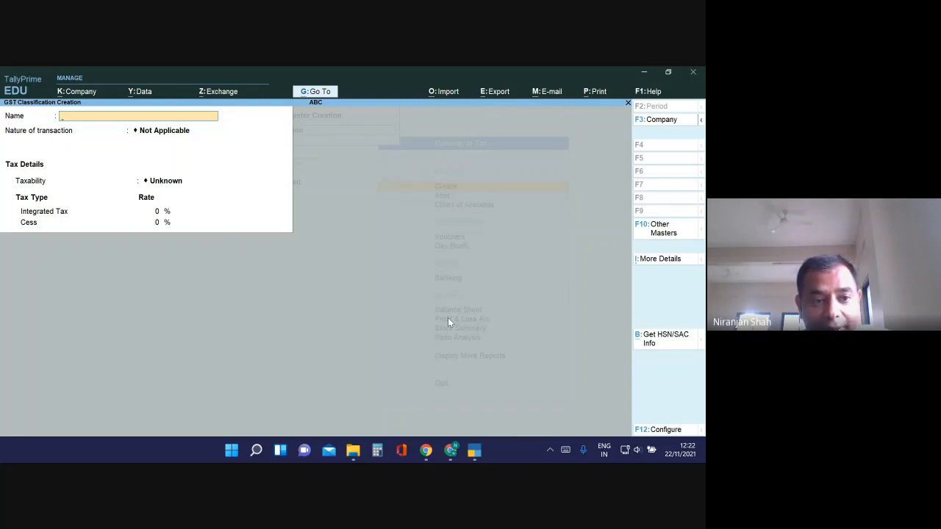
key("Return")
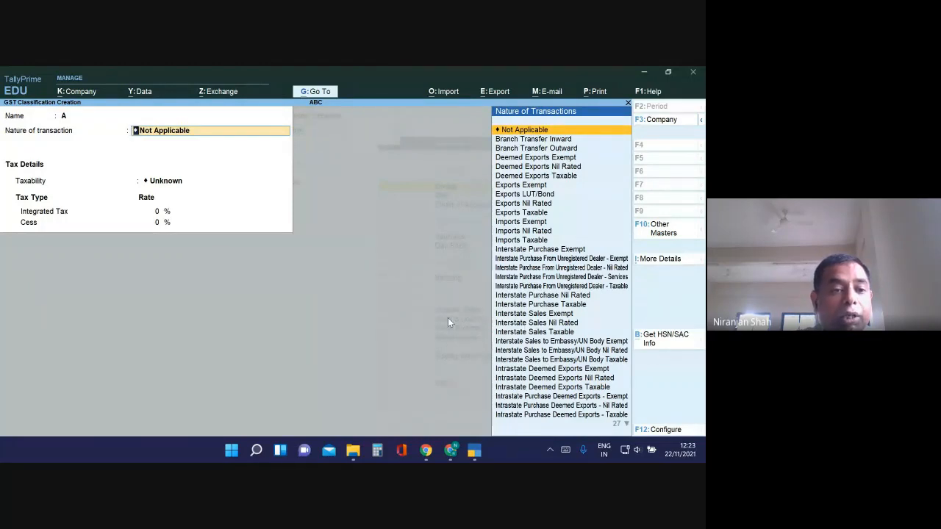
key("Return")
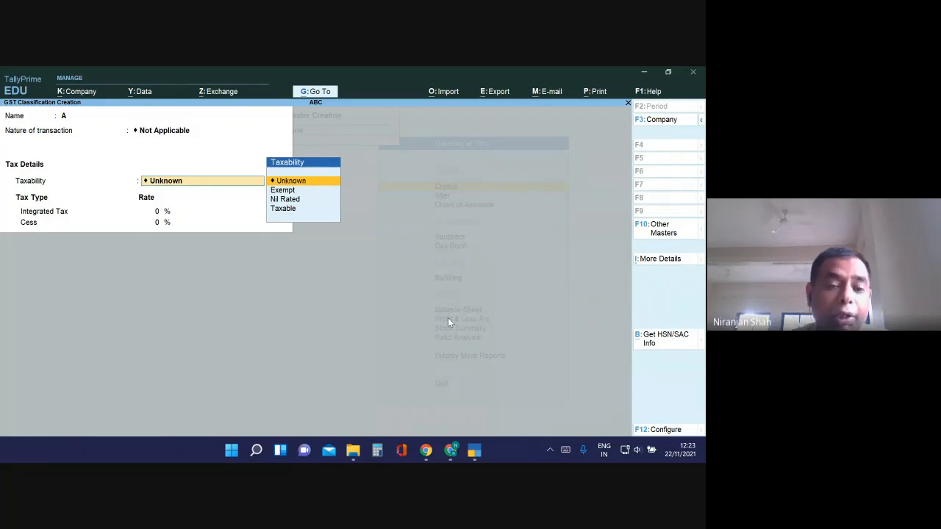
key("Down")
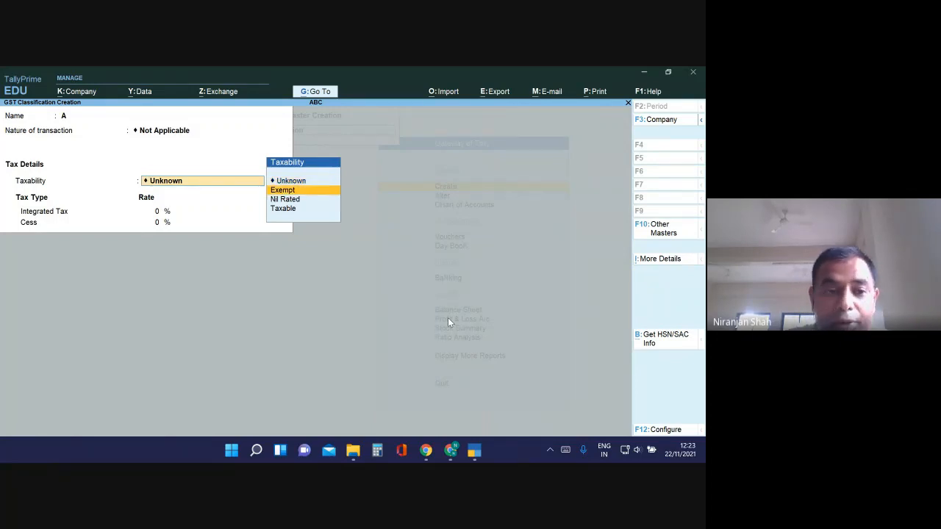
key("Return")
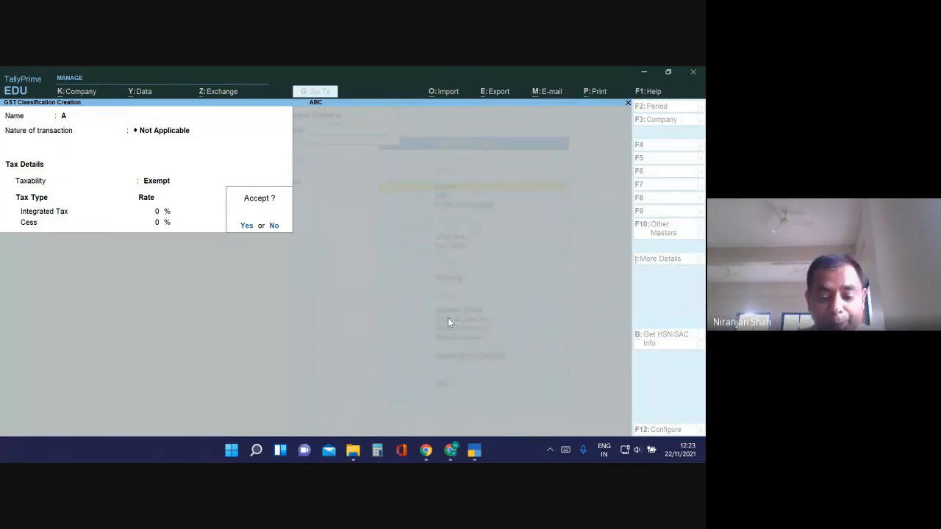
key("n")
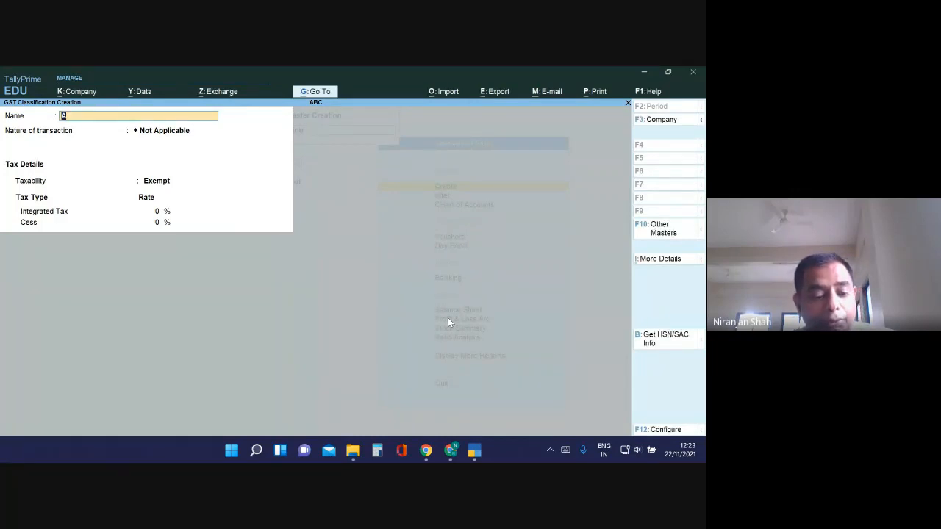
key("BackSpace")
key("Escape")
key("y")
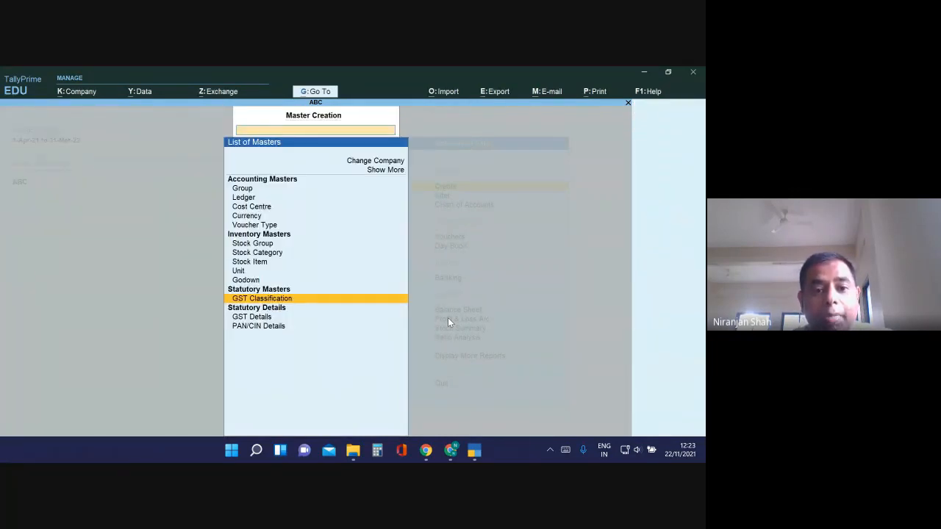
Step: Start creating an accounting group named X without an alias, up to the choice of its parent group
key("Up")
key("Up")
key("Up")
key("Up")
key("Up")
key("Up")
key("Up")
key("Up")
key("Up")
key("Up")
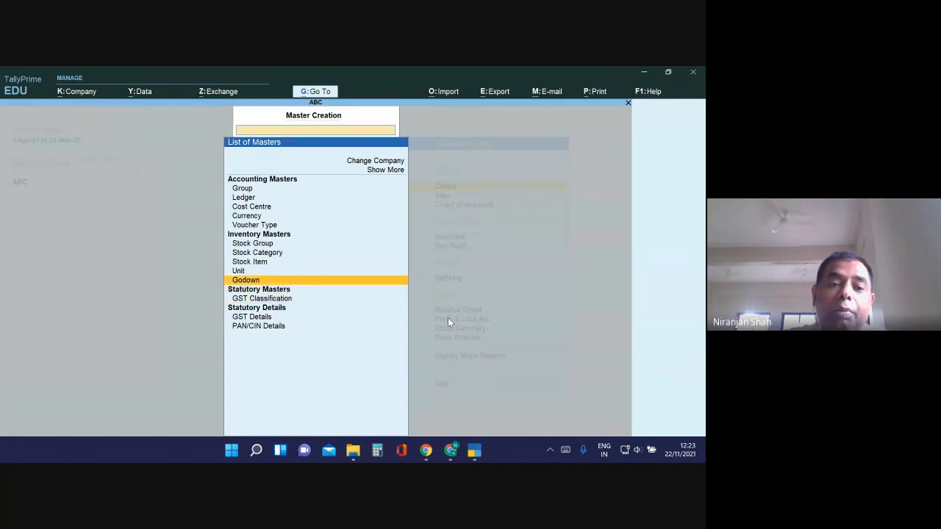
key("Up")
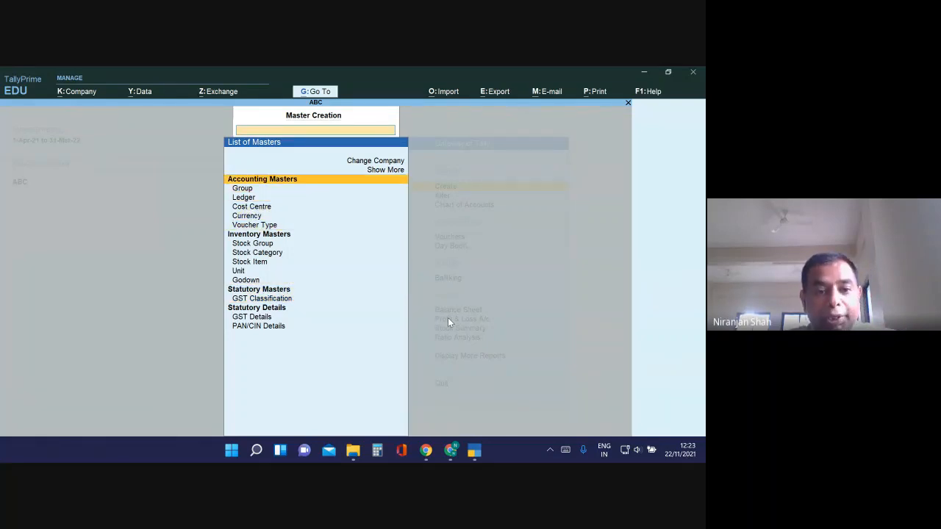
key("Down")
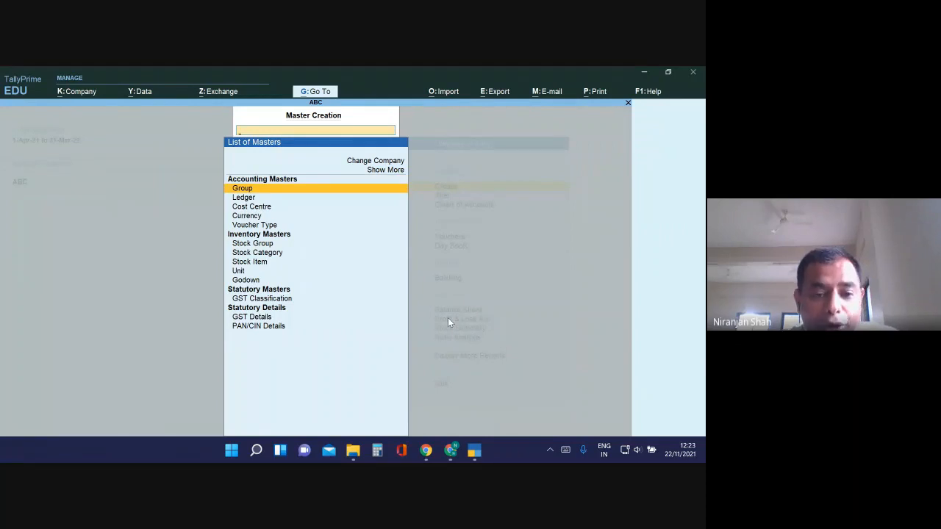
key("Return")
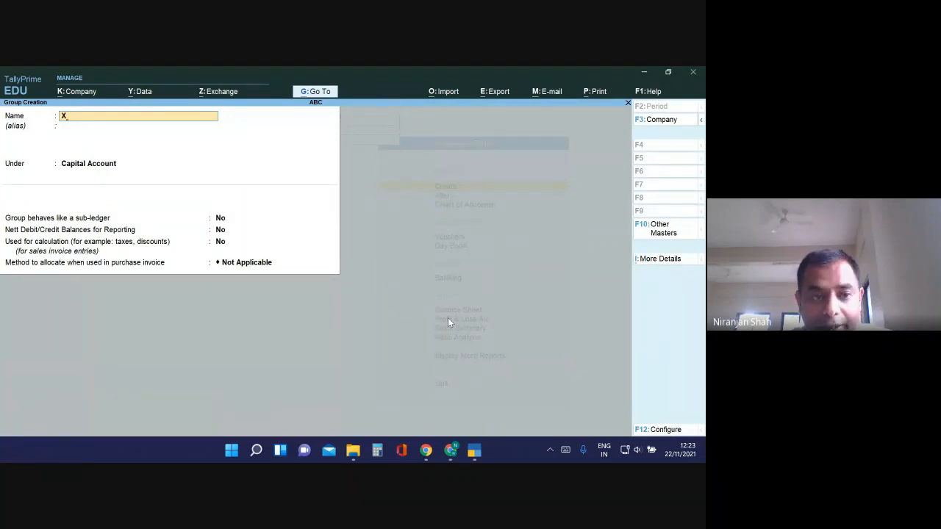
key("Return")
key("Return")
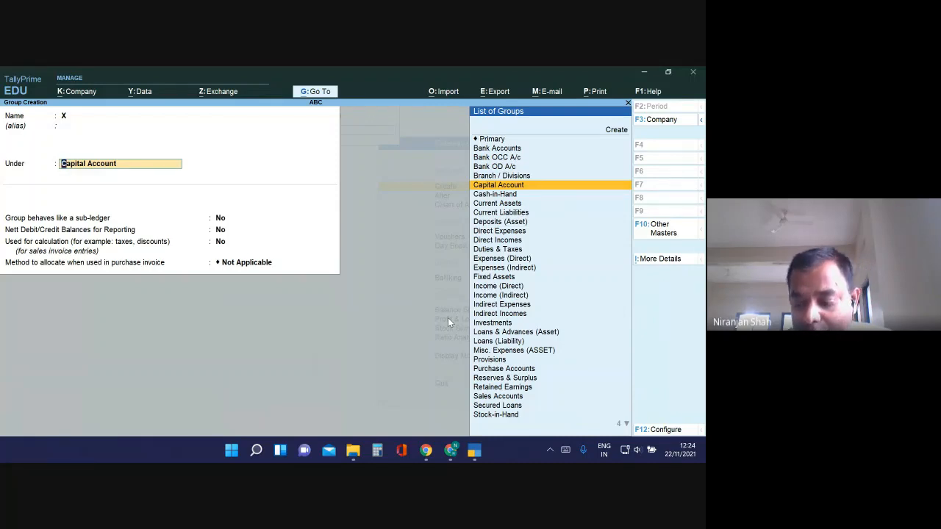
Step: Look through the whole list of parent groups available for group X, and quit the group creation without saving
key("Down")
key("Down")
key("Down")
key("Down")
key("Down")
key("Down")
key("Down")
key("Down")
key("Down")
key("Down")
key("Down")
key("Down")
key("Down")
key("Down")
key("Down")
key("Down")
key("Down")
key("Down")
key("Down")
key("Down")
key("Down")
key("Down")
key("Down")
key("Down")
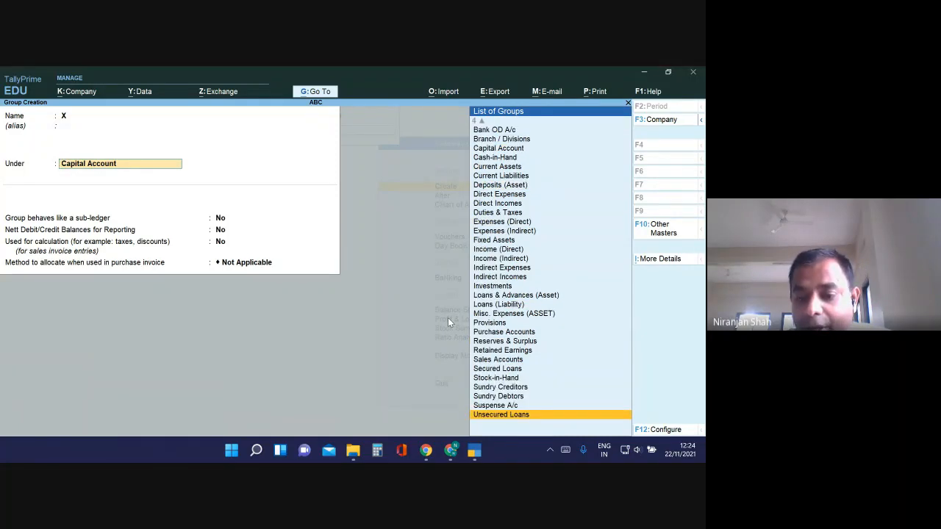
key("Up")
key("Up")
key("Up")
key("Up")
key("Up")
key("Up")
key("Up")
key("Up")
key("Up")
key("Up")
key("Up")
key("Up")
key("Up")
key("Up")
key("Up")
key("Up")
key("Up")
key("Up")
key("Up")
key("Up")
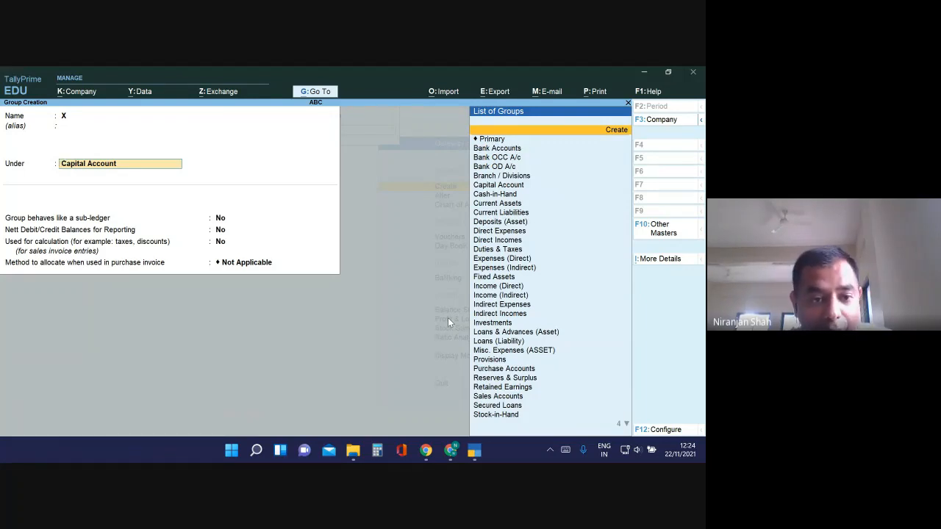
key("BackSpace")
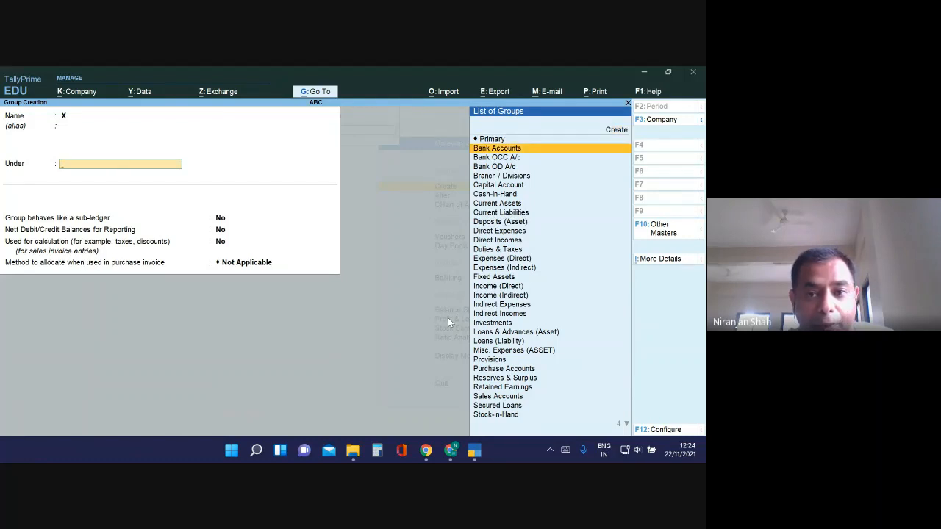
key("Escape")
key("y")
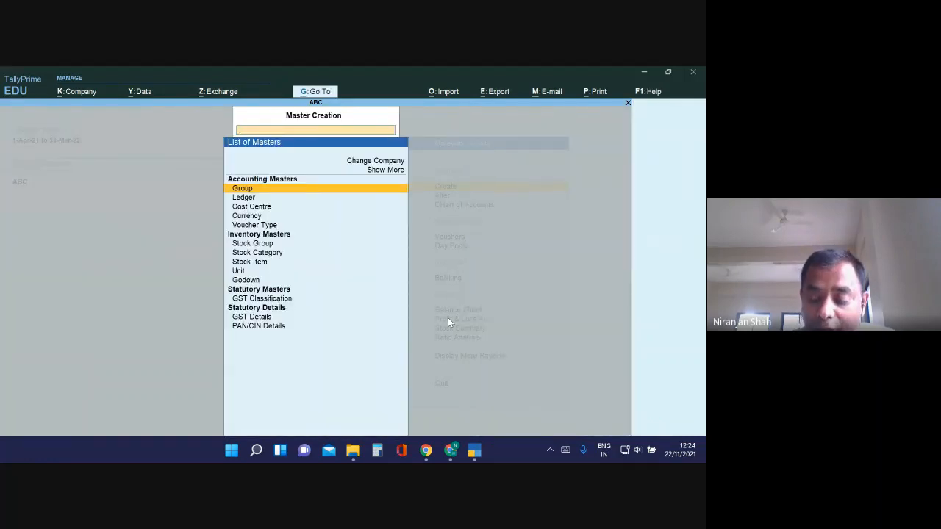
Step: Start a new ledger named Sales A/c without an alias and place it under the Sales Accounts group
key("Down")
key("Return")
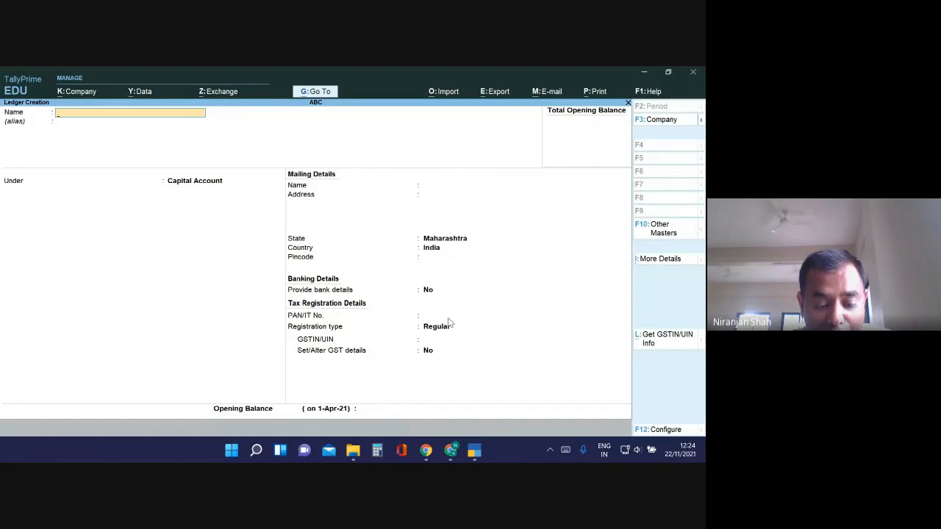
type("Sales")
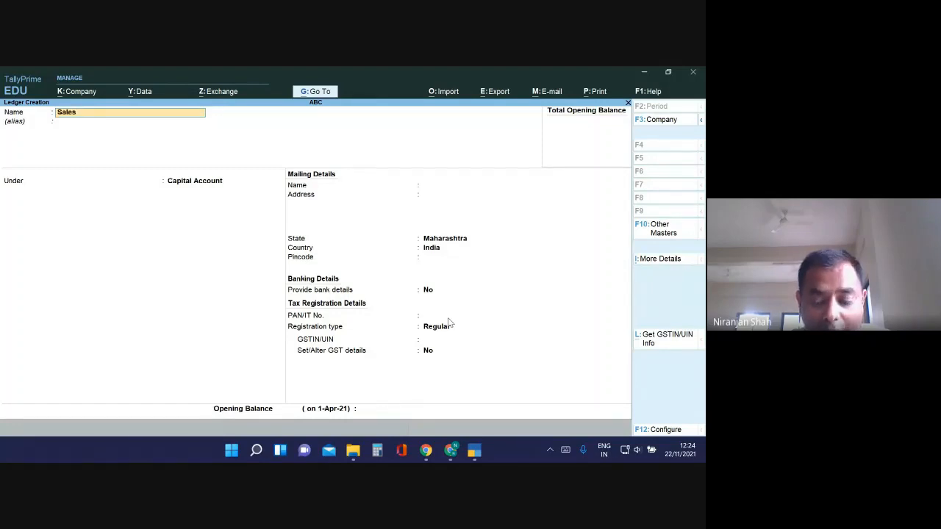
type(" A/c")
key("Return")
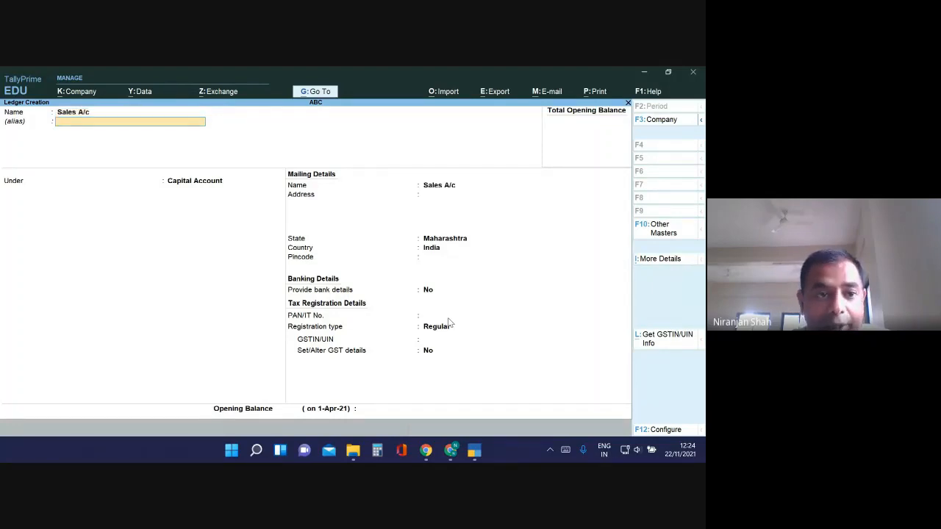
key("Return")
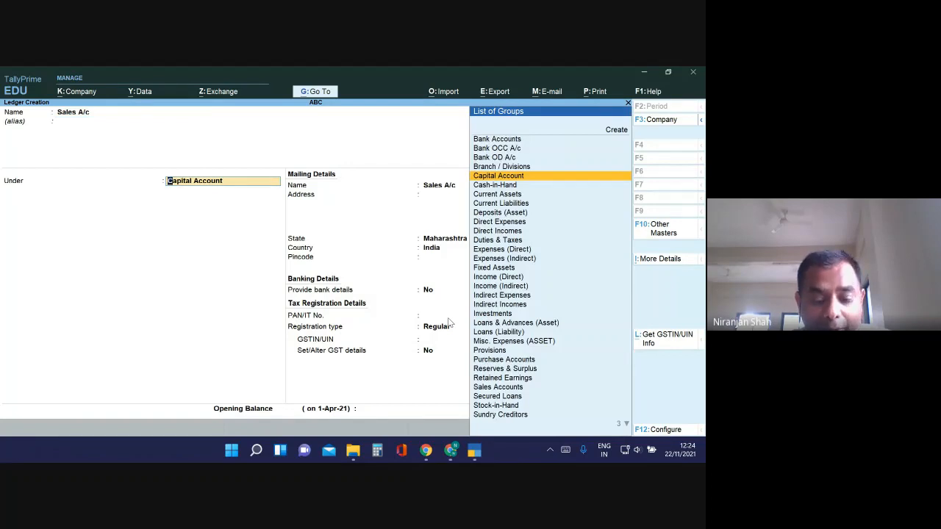
type("S")
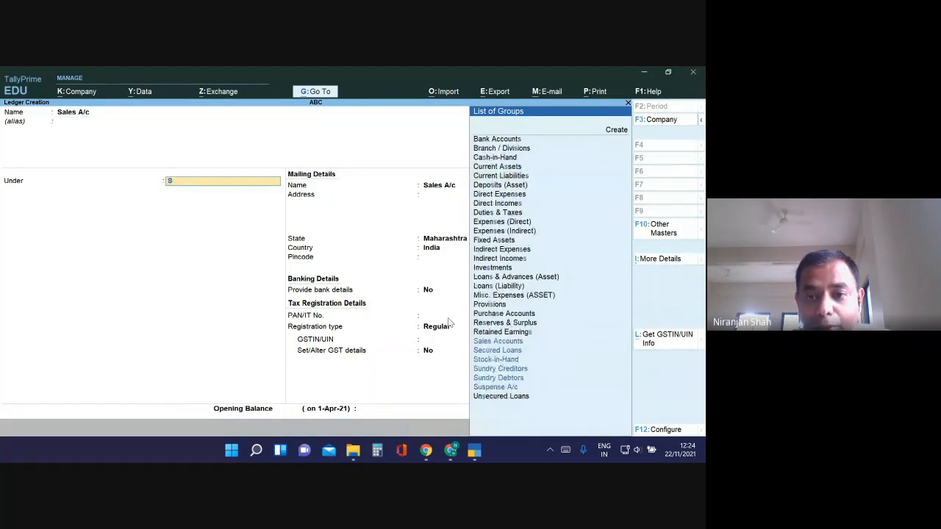
type("al")
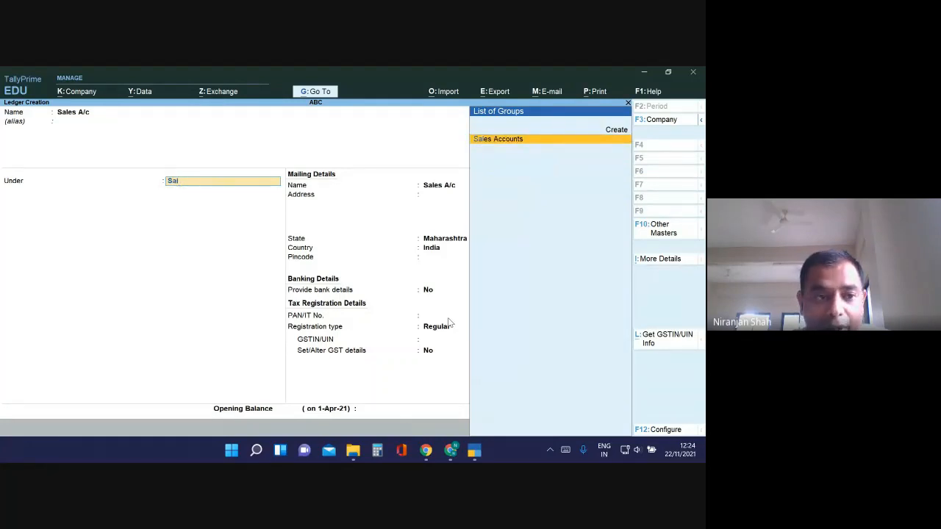
key("Return")
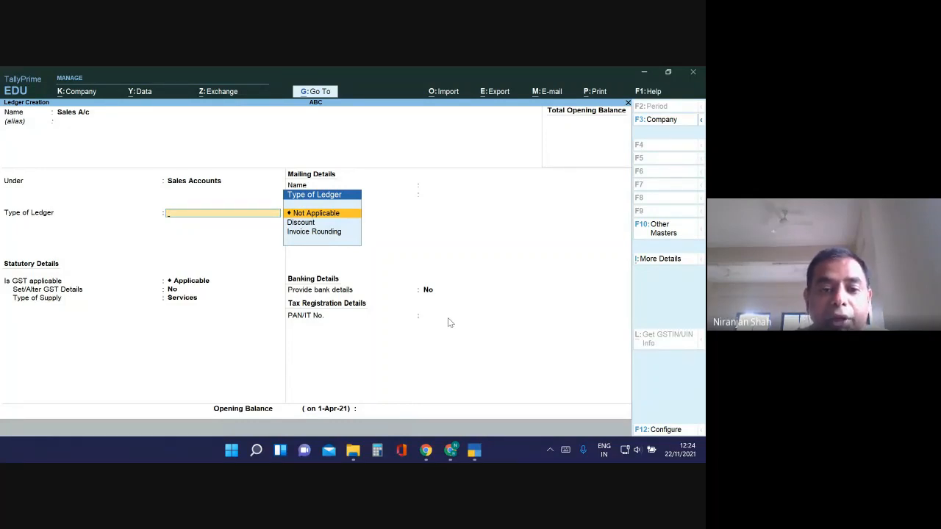
Step: Keep ledger type Not Applicable, GST Applicable, supply type Services, no bank details and a blank opening balance, save the ledger and leave ledger creation
key("Return")
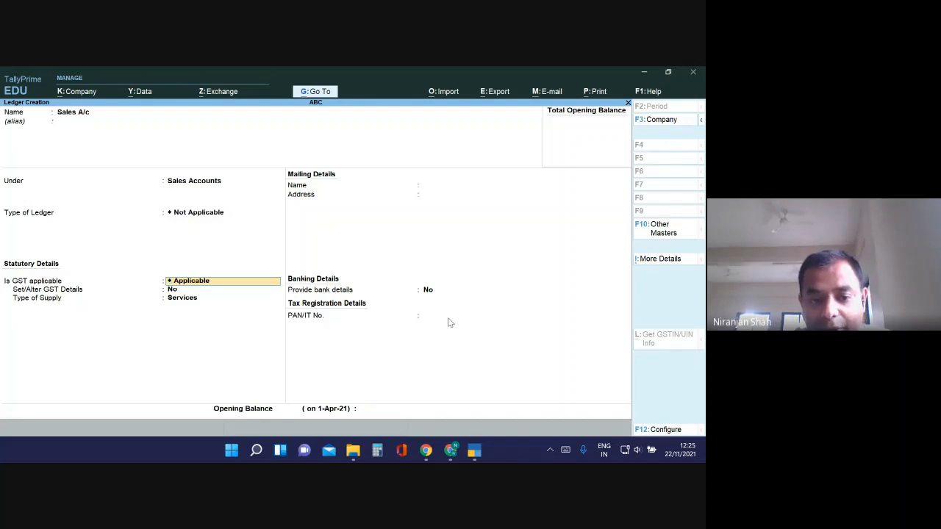
key("Return")
key("Return")
key("Return")
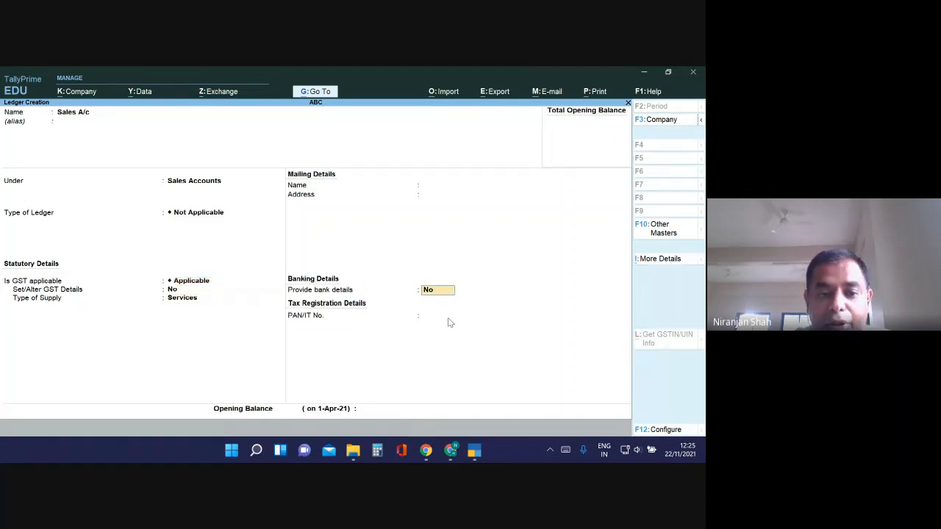
key("Return")
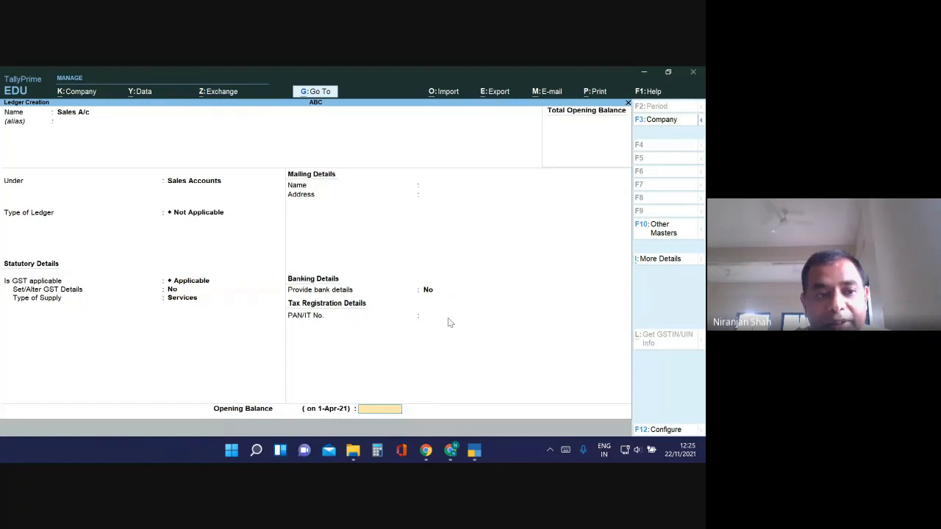
key("Return")
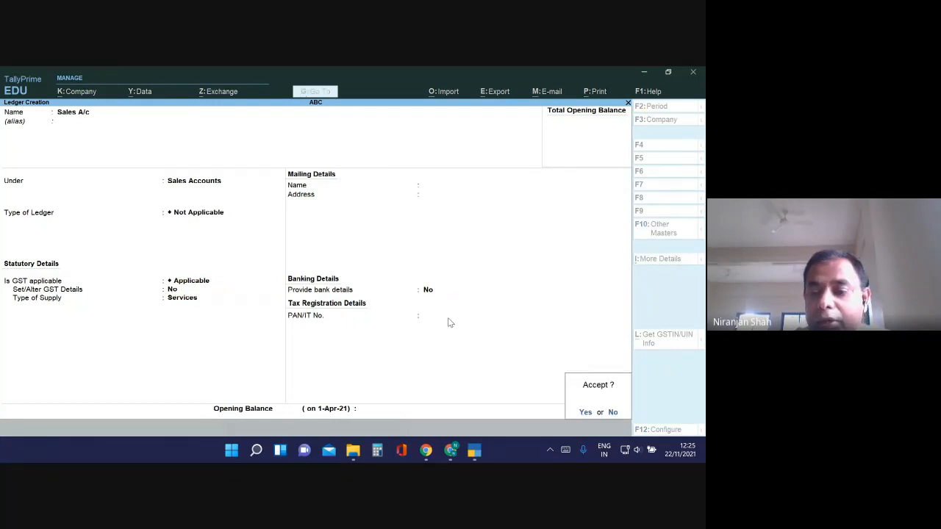
key("Return")
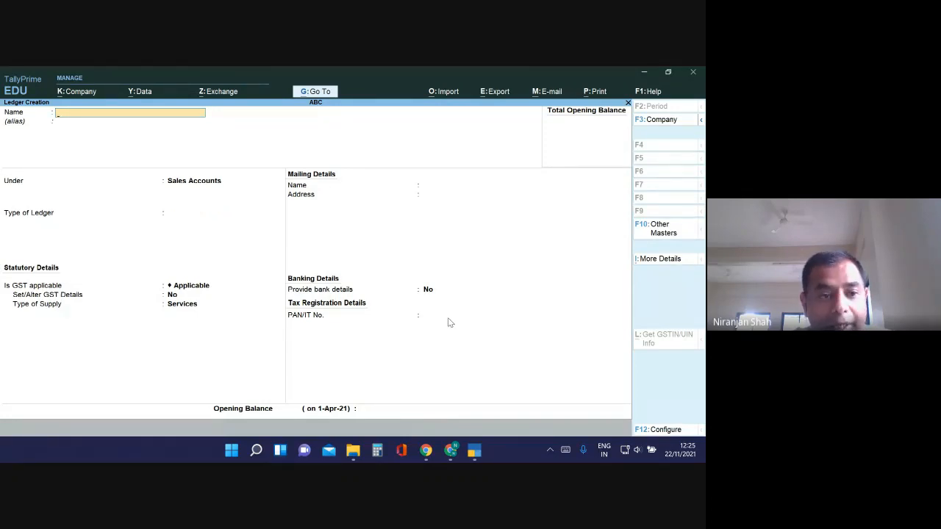
key("Escape")
key("Return")
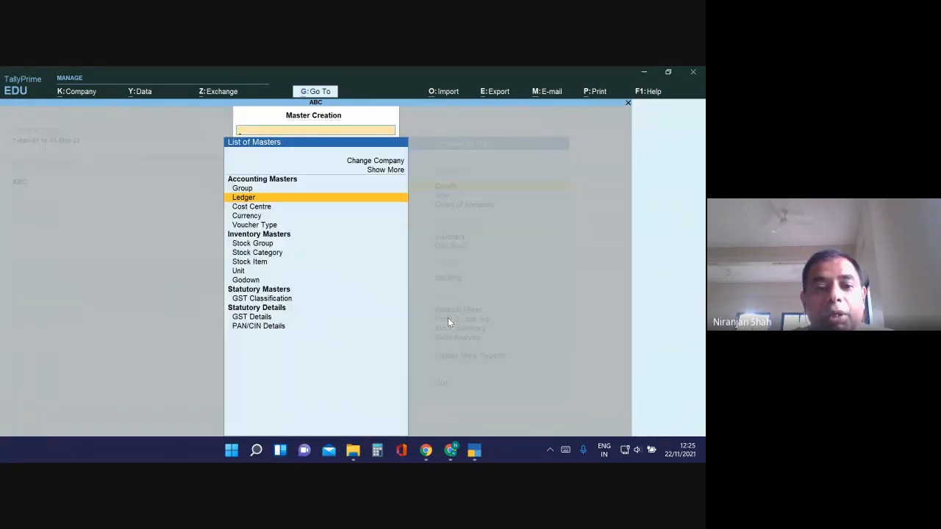
Step: Look through the accounting and inventory master types available for creation, from Cost Centre to Godown, and return to the Gateway of Tally
key("Down")
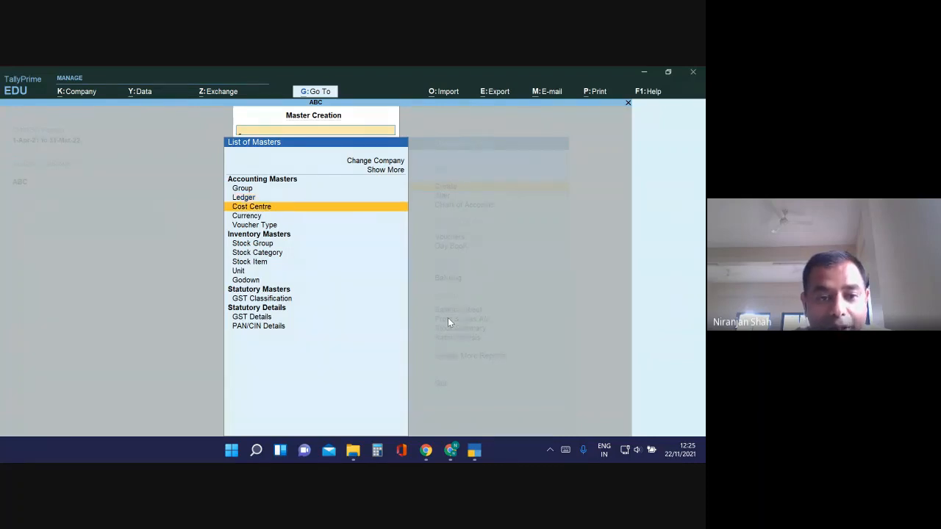
key("Down")
key("Down")
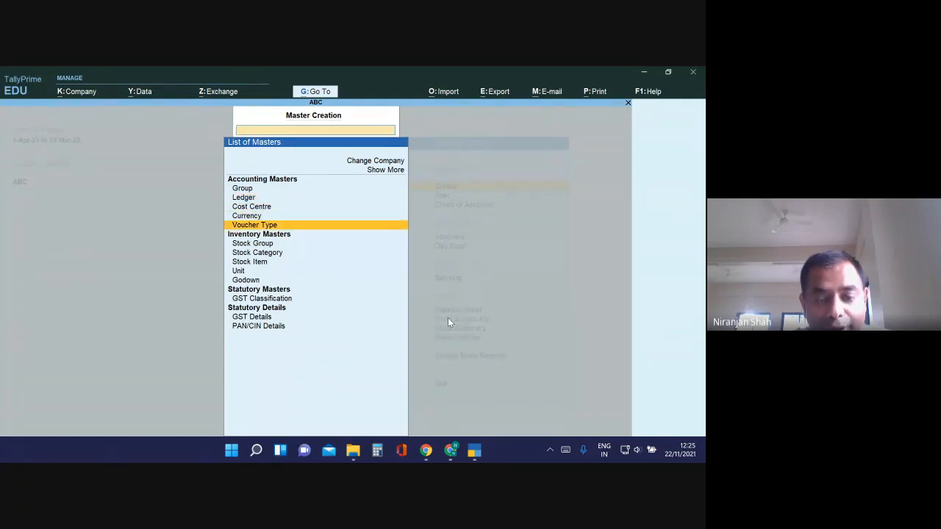
key("Down")
key("Down")
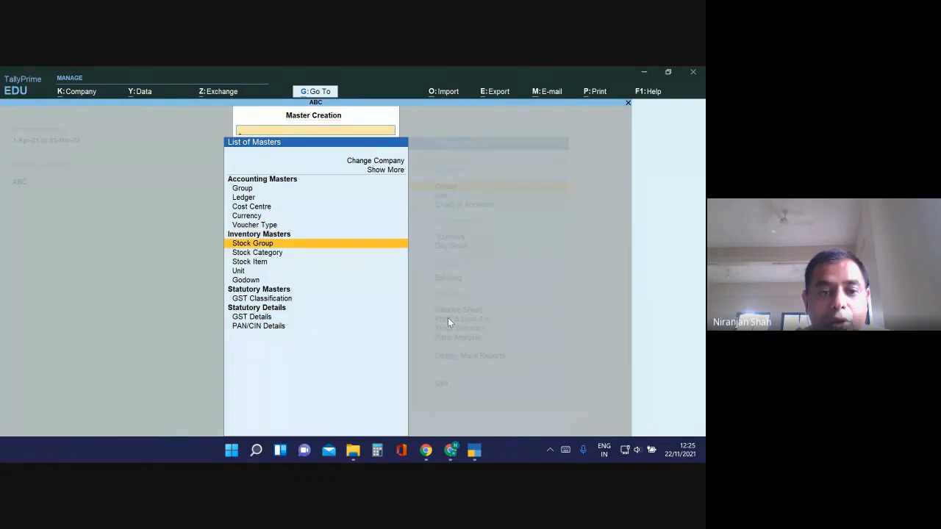
key("Down")
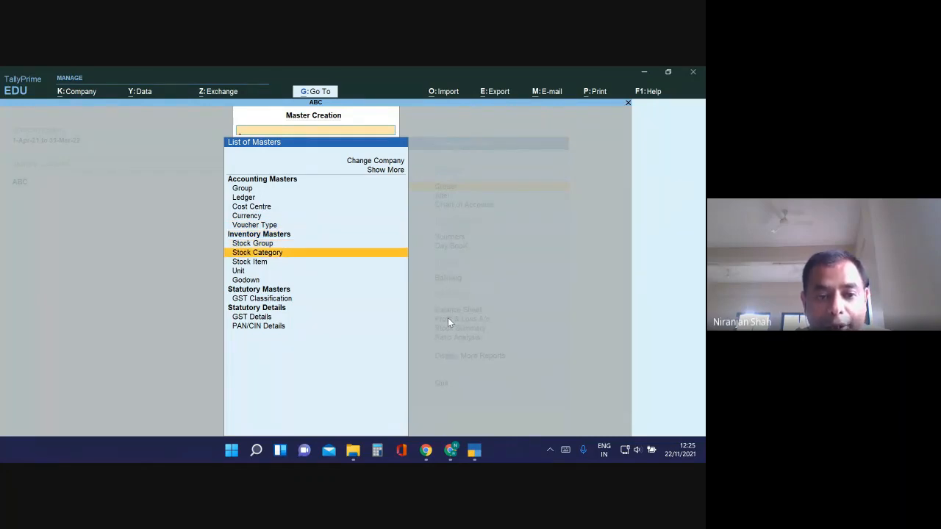
key("Down")
key("Down")
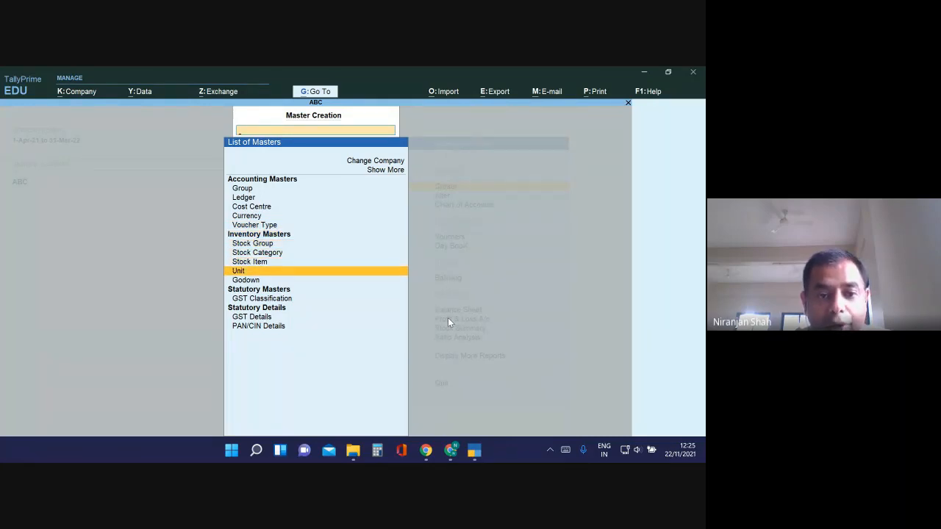
key("Down")
key("Up")
key("Up")
key("Up")
key("Up")
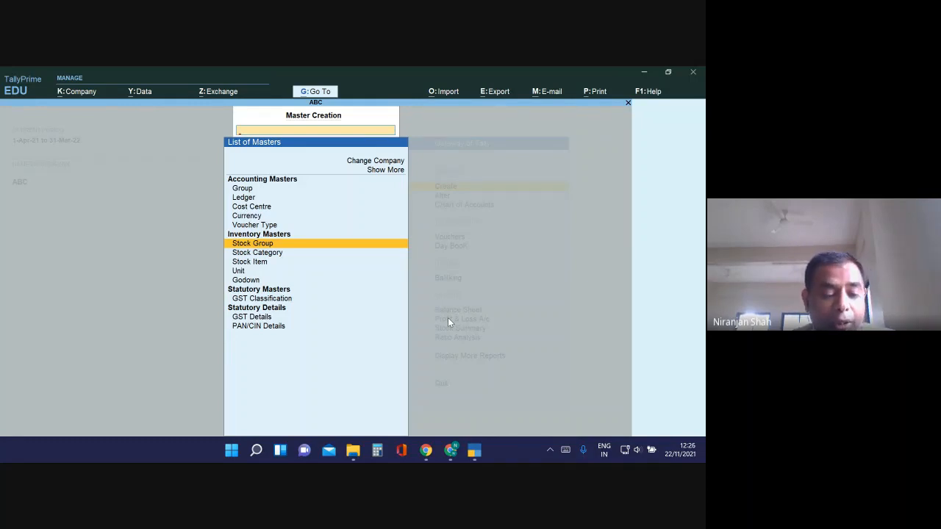
key("Escape")
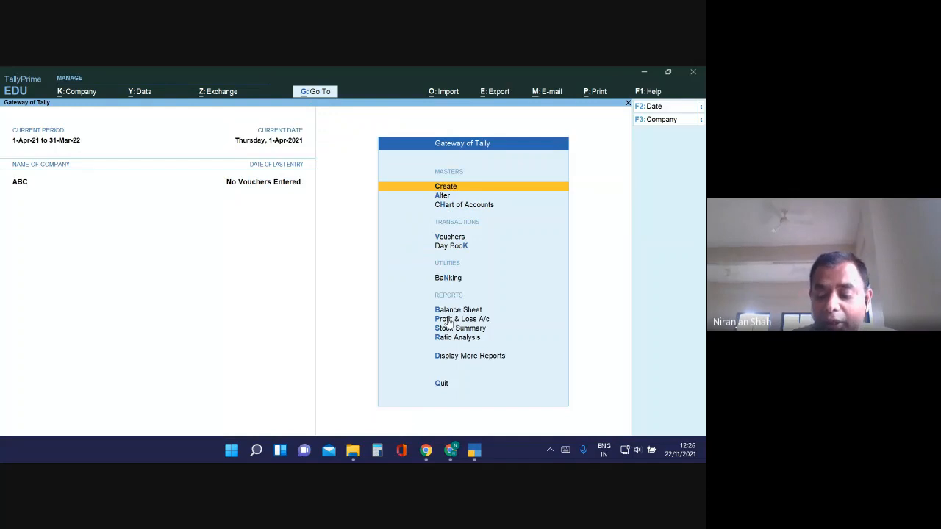
Step: View the list of master types that can be altered and return to the Gateway of Tally
key("Down")
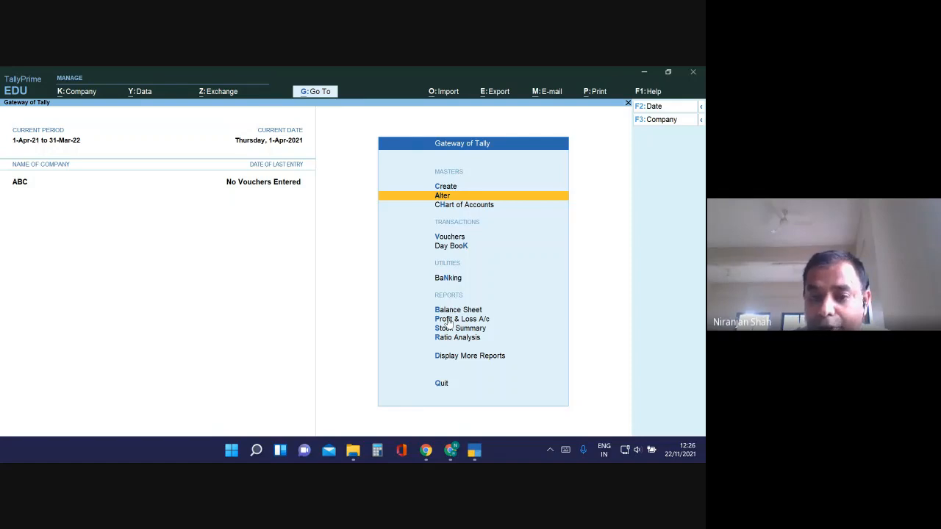
key("Return")
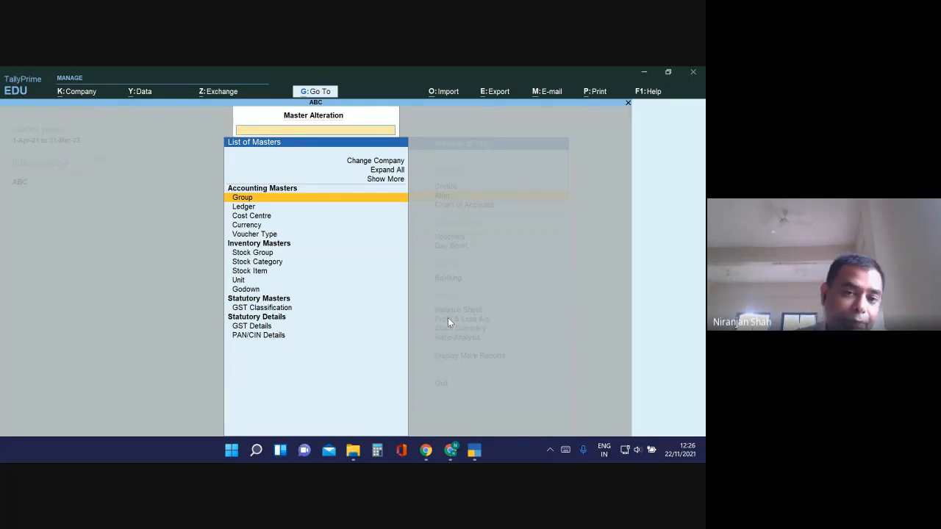
key("Escape")
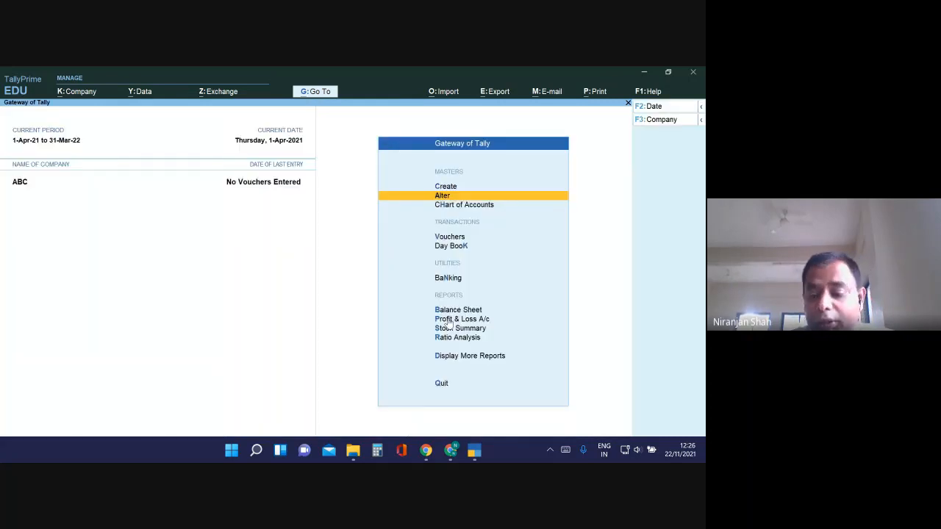
Step: Examine the list of groups in the Chart of Accounts and close it
key("Down")
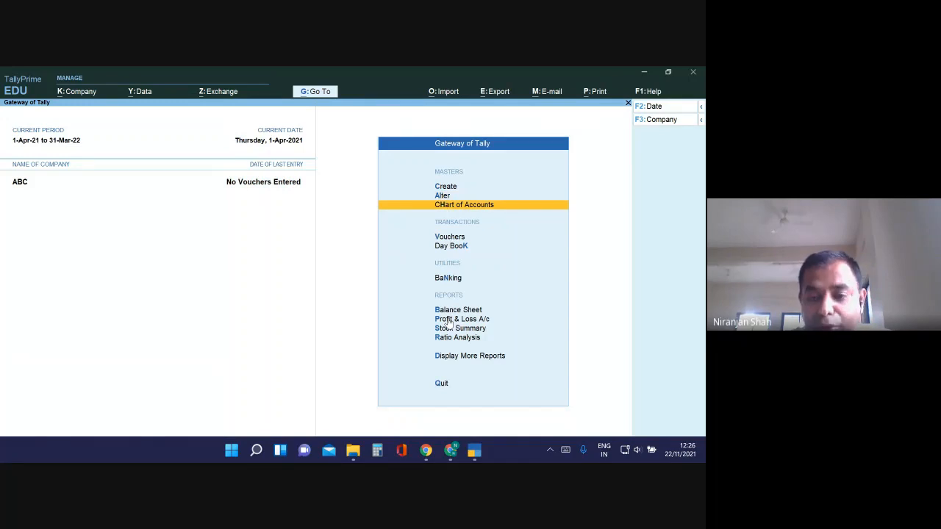
key("Return")
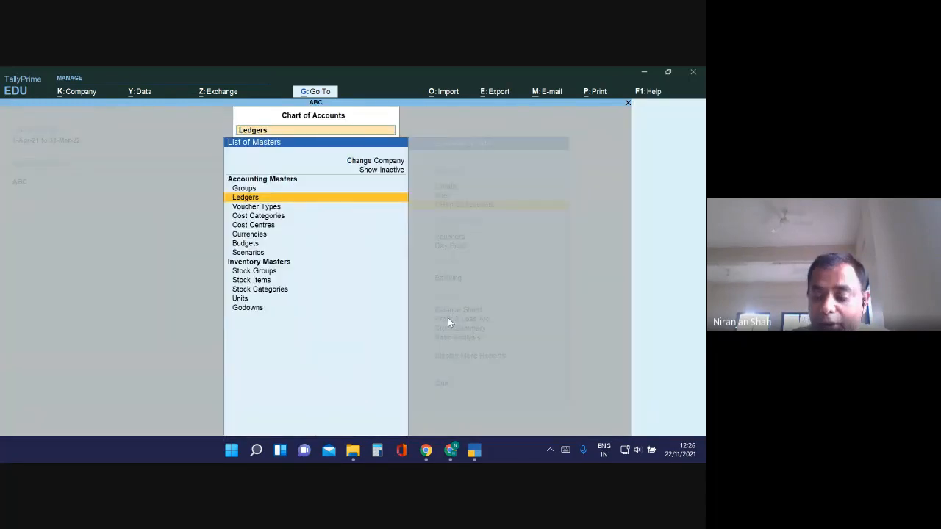
key("Up")
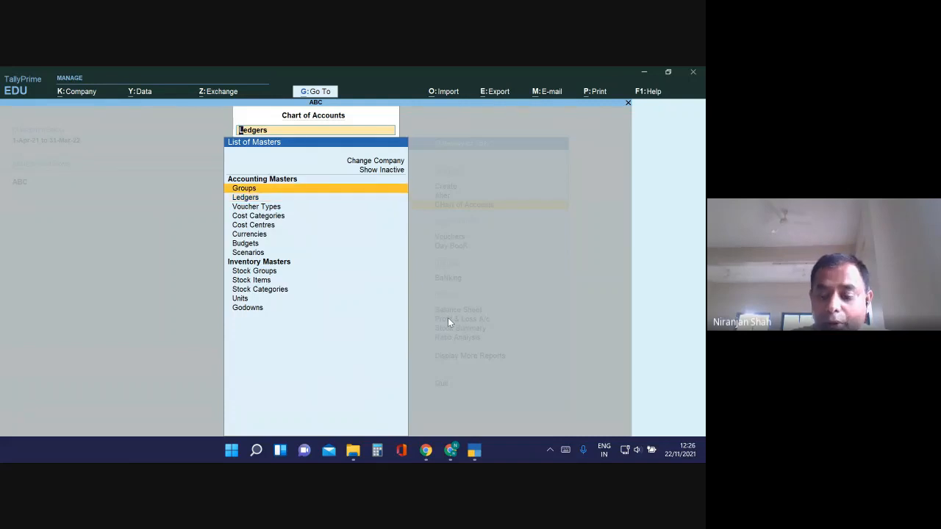
key("Return")
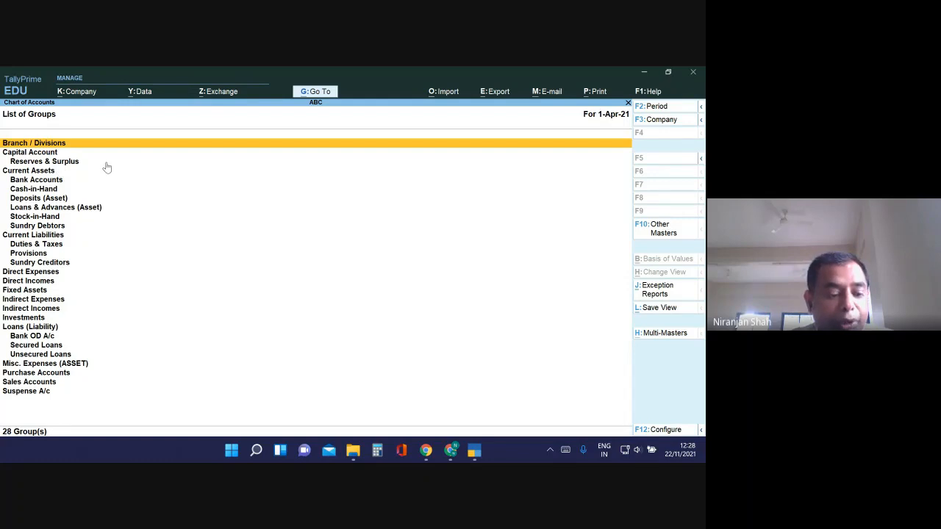
key("Escape")
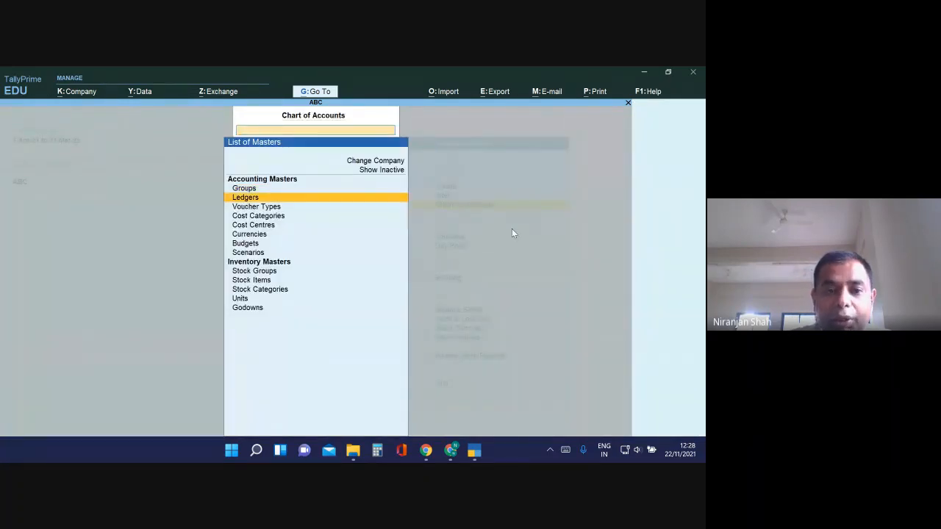
Step: Examine the list of ledgers in the Chart of Accounts, pointing out Cash and Profit & Loss A/c, and close it
key("Return")
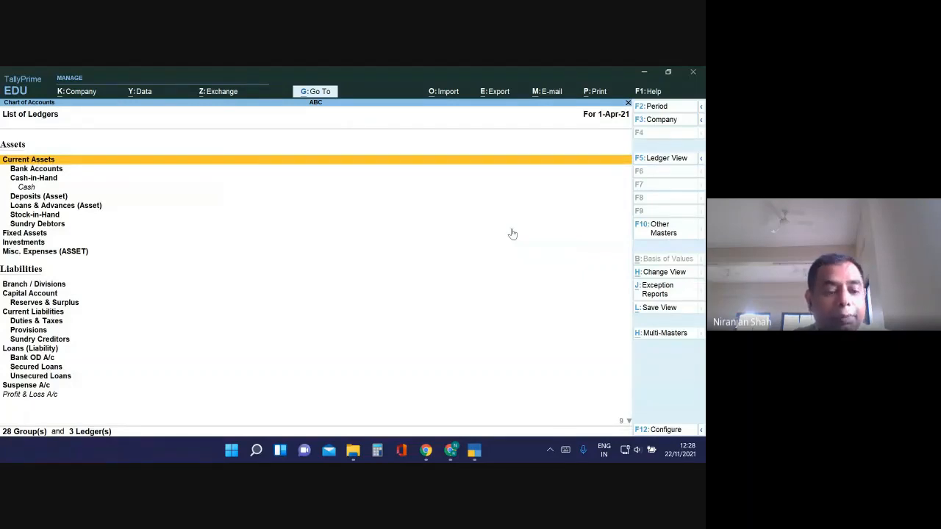
key("Escape")
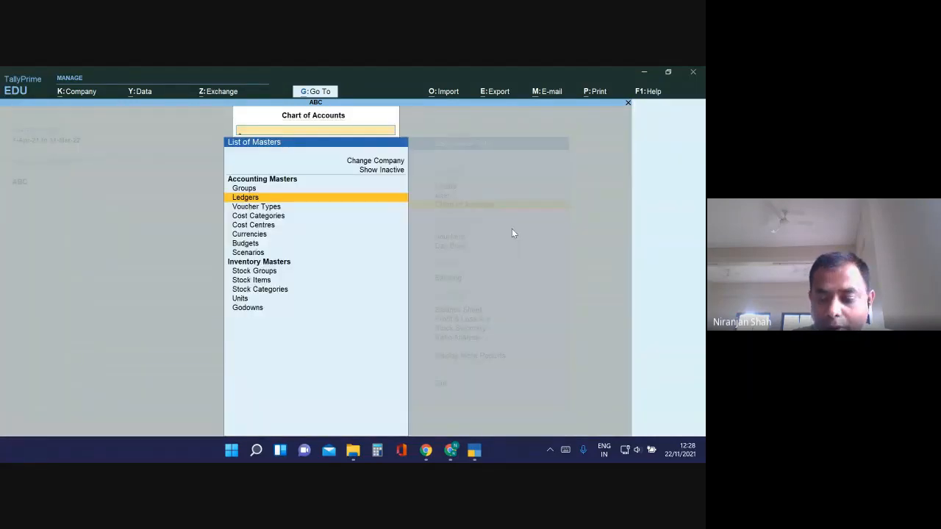
key("Return")
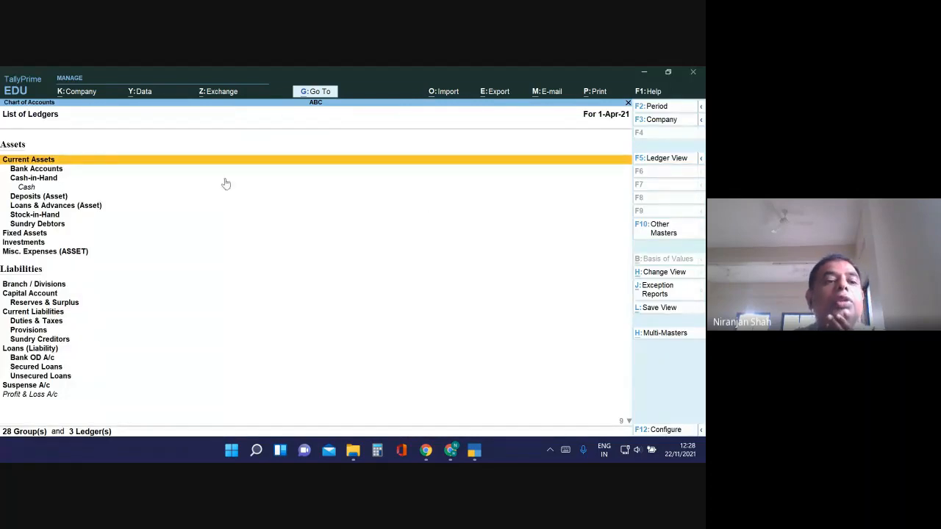
left_click(27, 187)
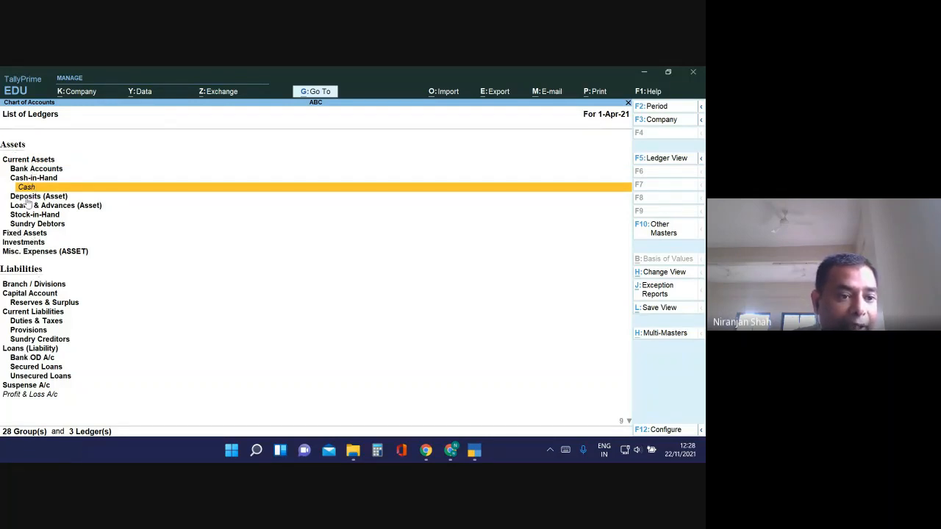
left_click(18, 396)
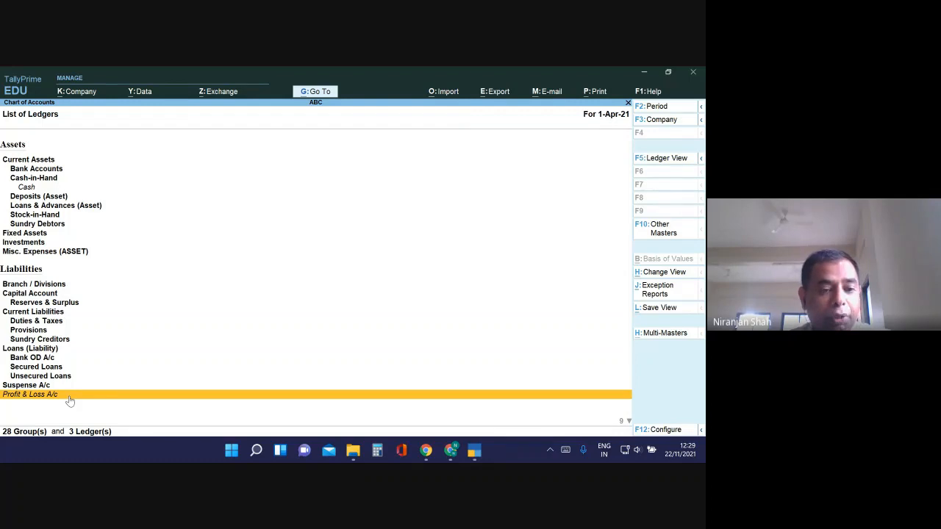
key("Escape")
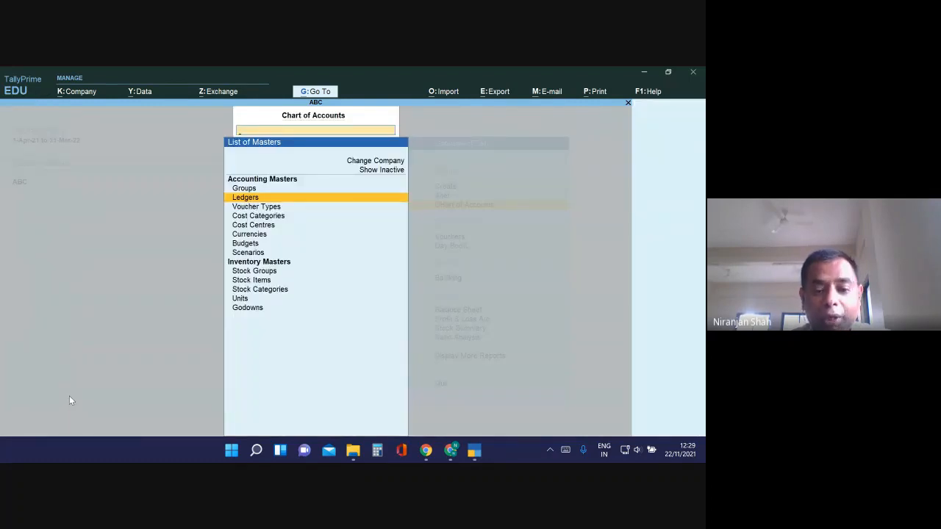
Step: Look through the remaining accounting master types in the Chart of Accounts down to Inventory Masters, and return to the Gateway of Tally
key("Down")
key("Down")
key("Down")
key("Down")
key("Down")
key("Down")
key("Down")
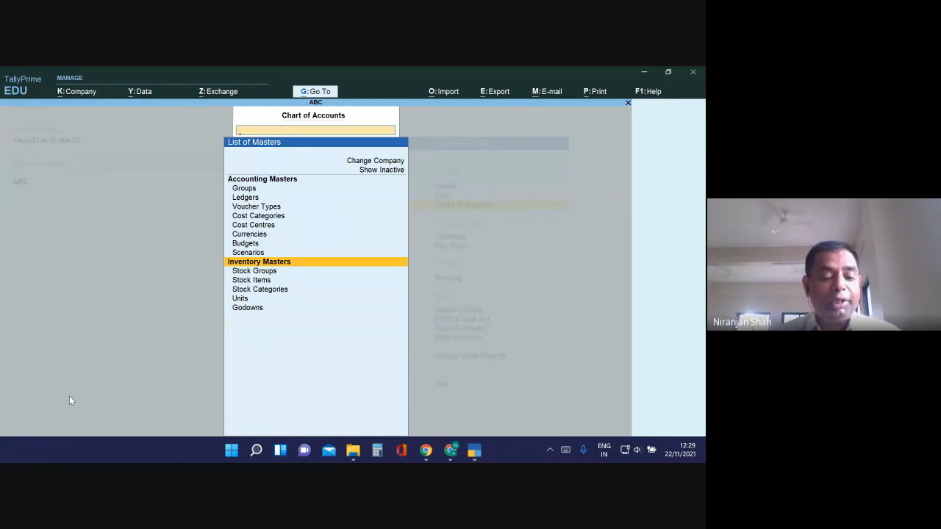
key("Escape")
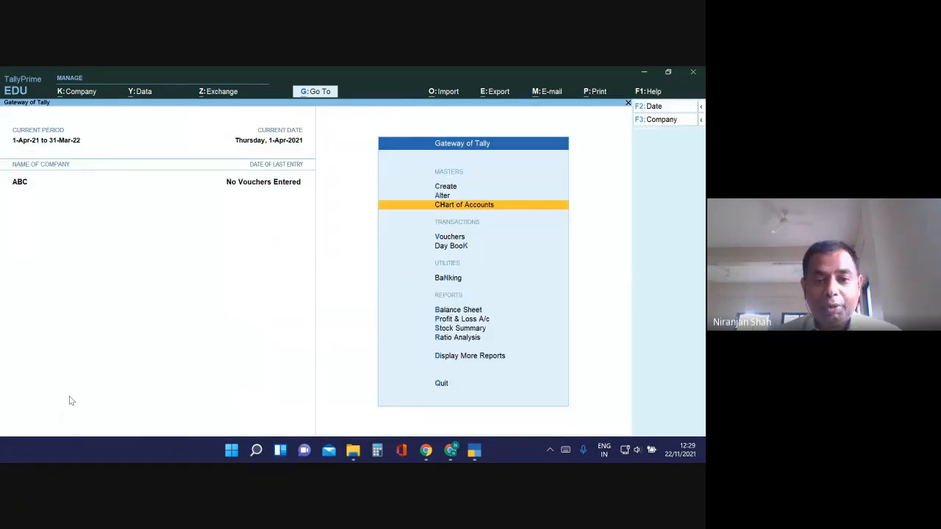